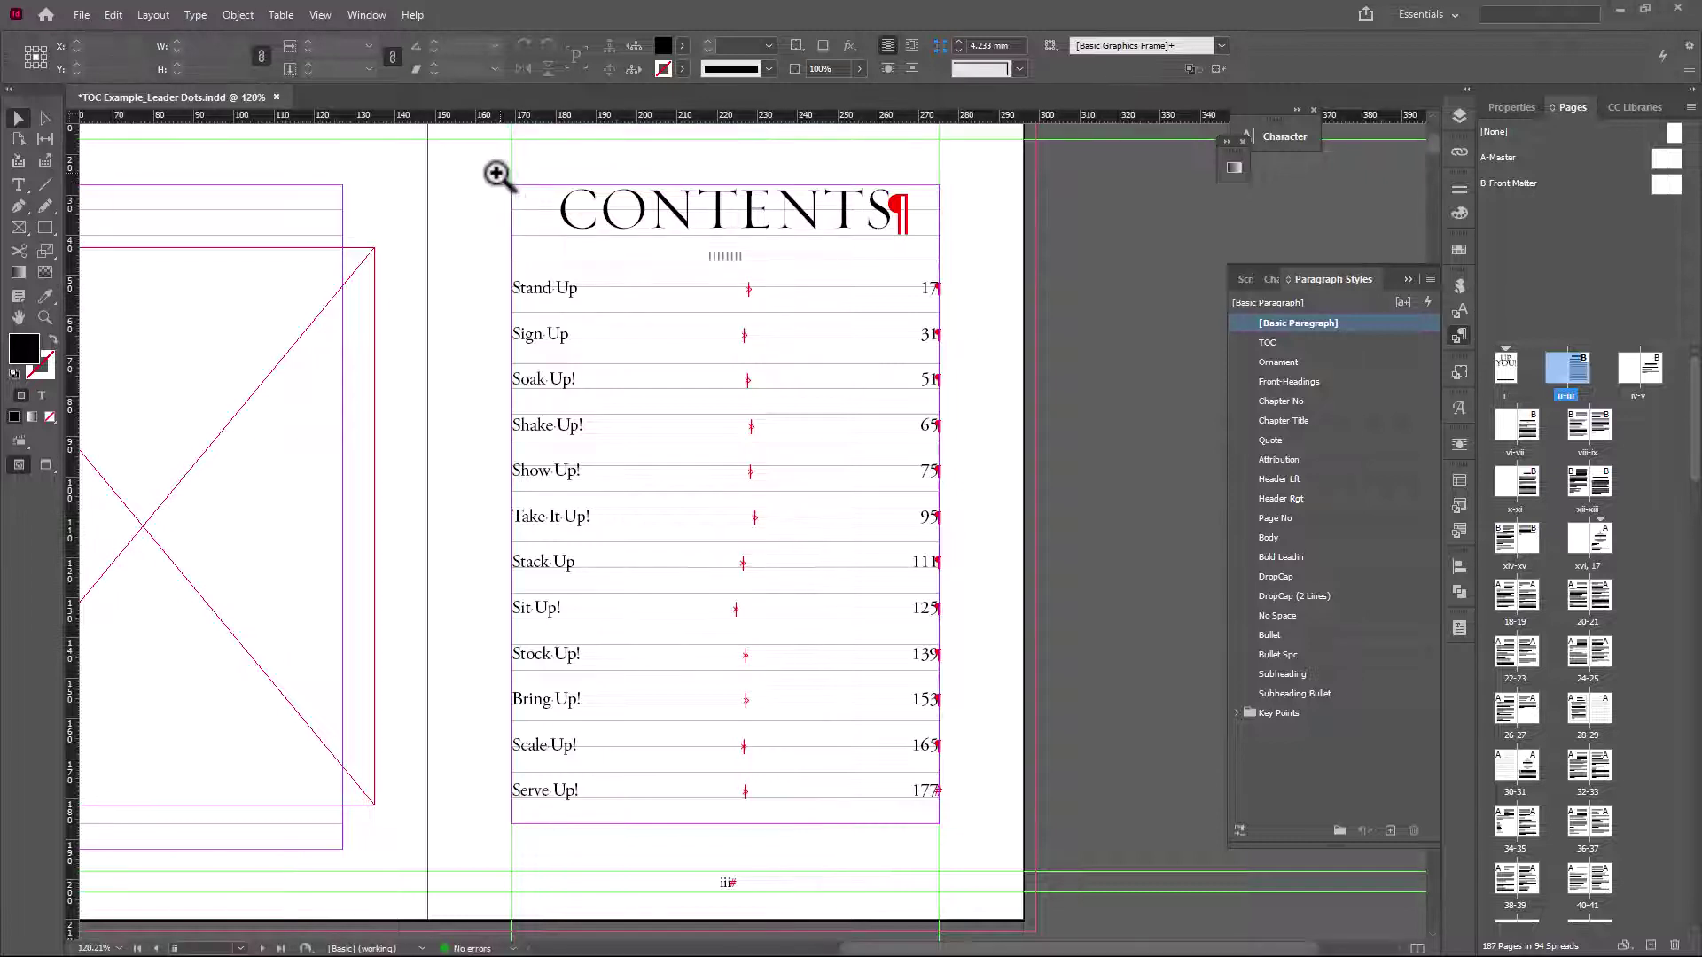
- Zoom in on the top of the contents list and place the text cursor in the Stand Up entry
{"action": "left_click_drag", "start_coordinate": [494, 171], "coordinate": [1011, 510]}
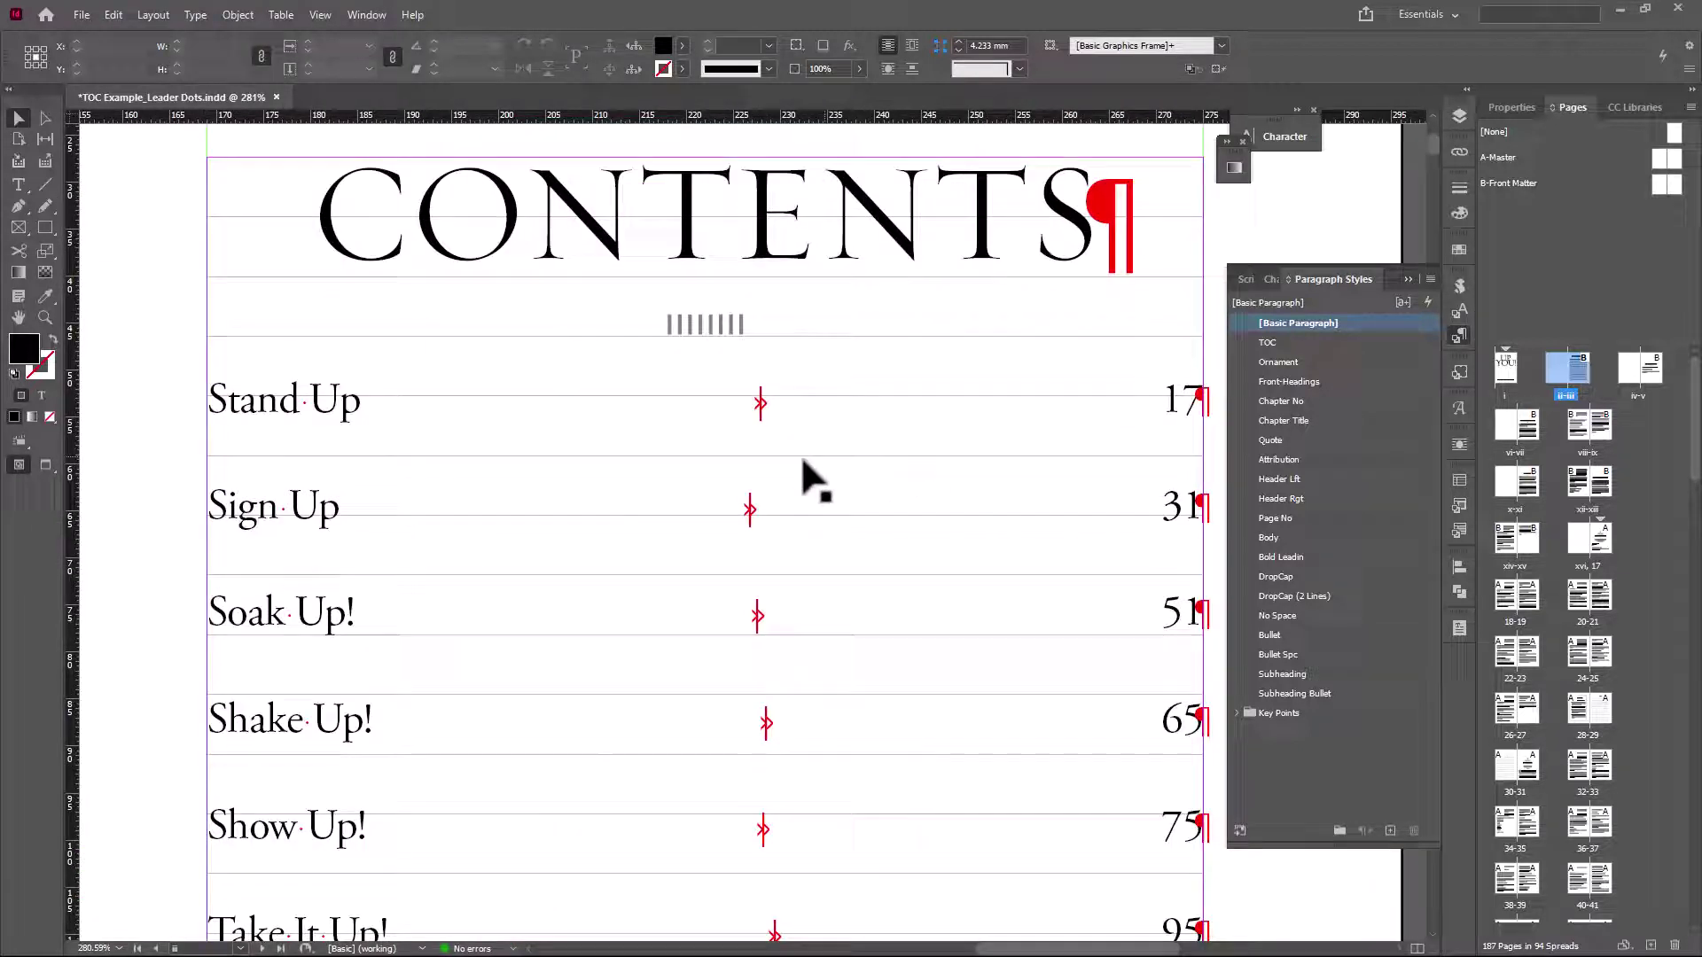
{"action": "left_click_drag", "start_coordinate": [908, 433], "coordinate": [883, 416]}
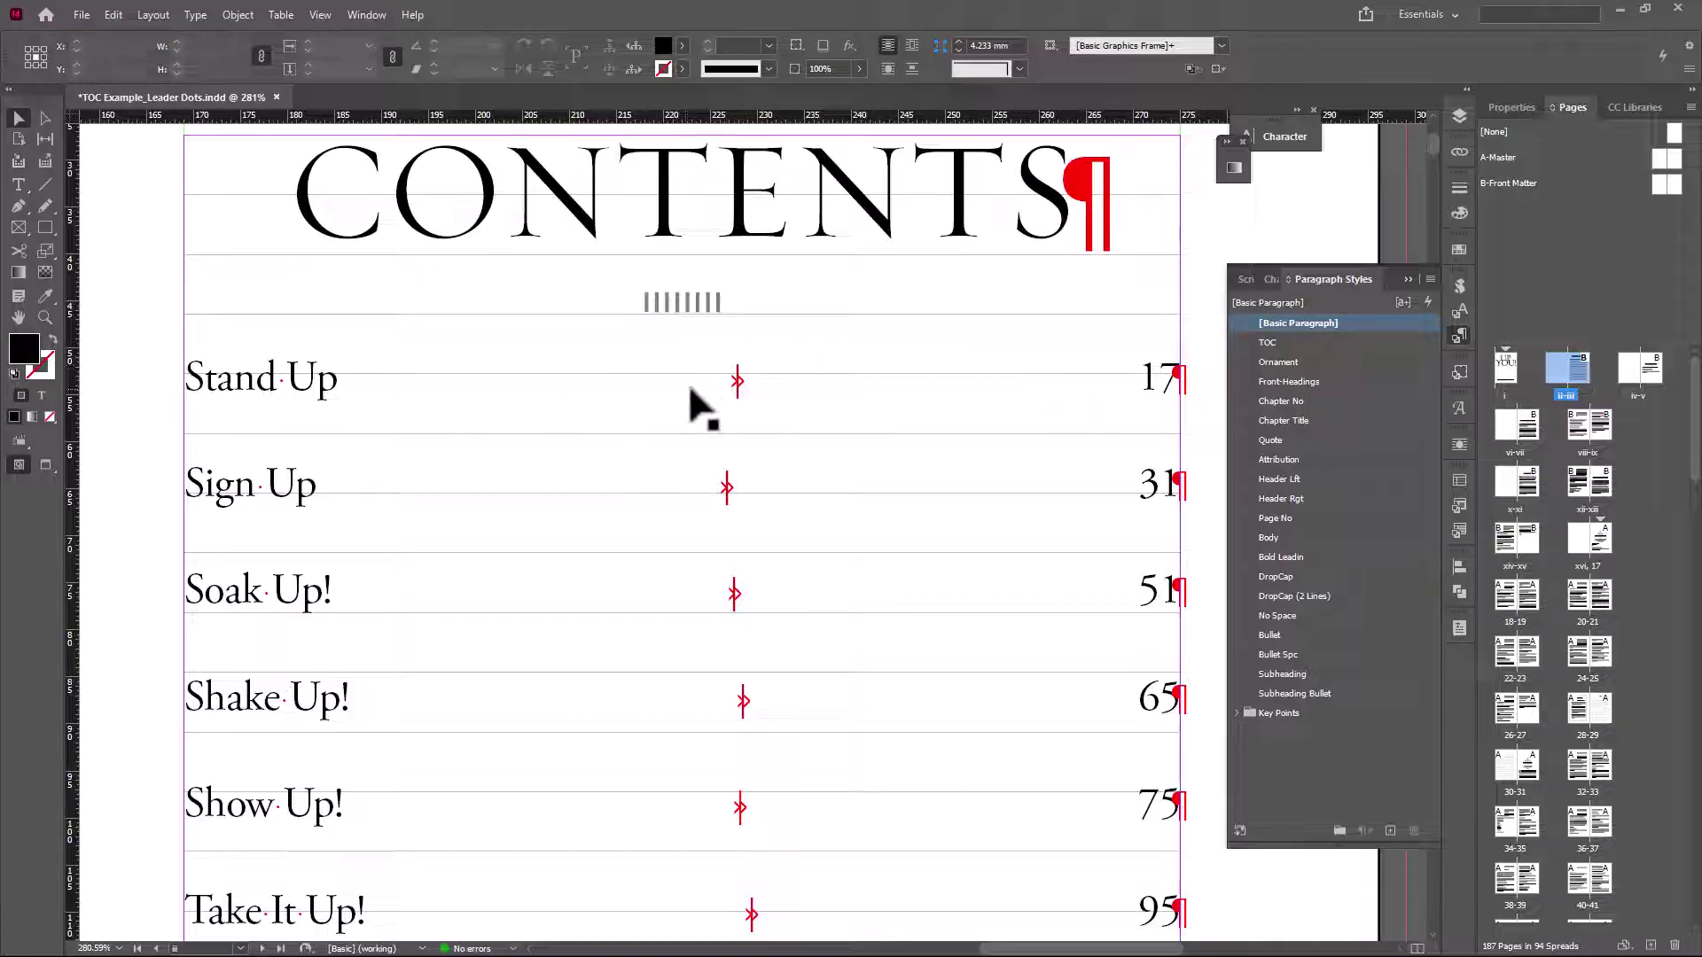
{"action": "double_click", "coordinate": [779, 381]}
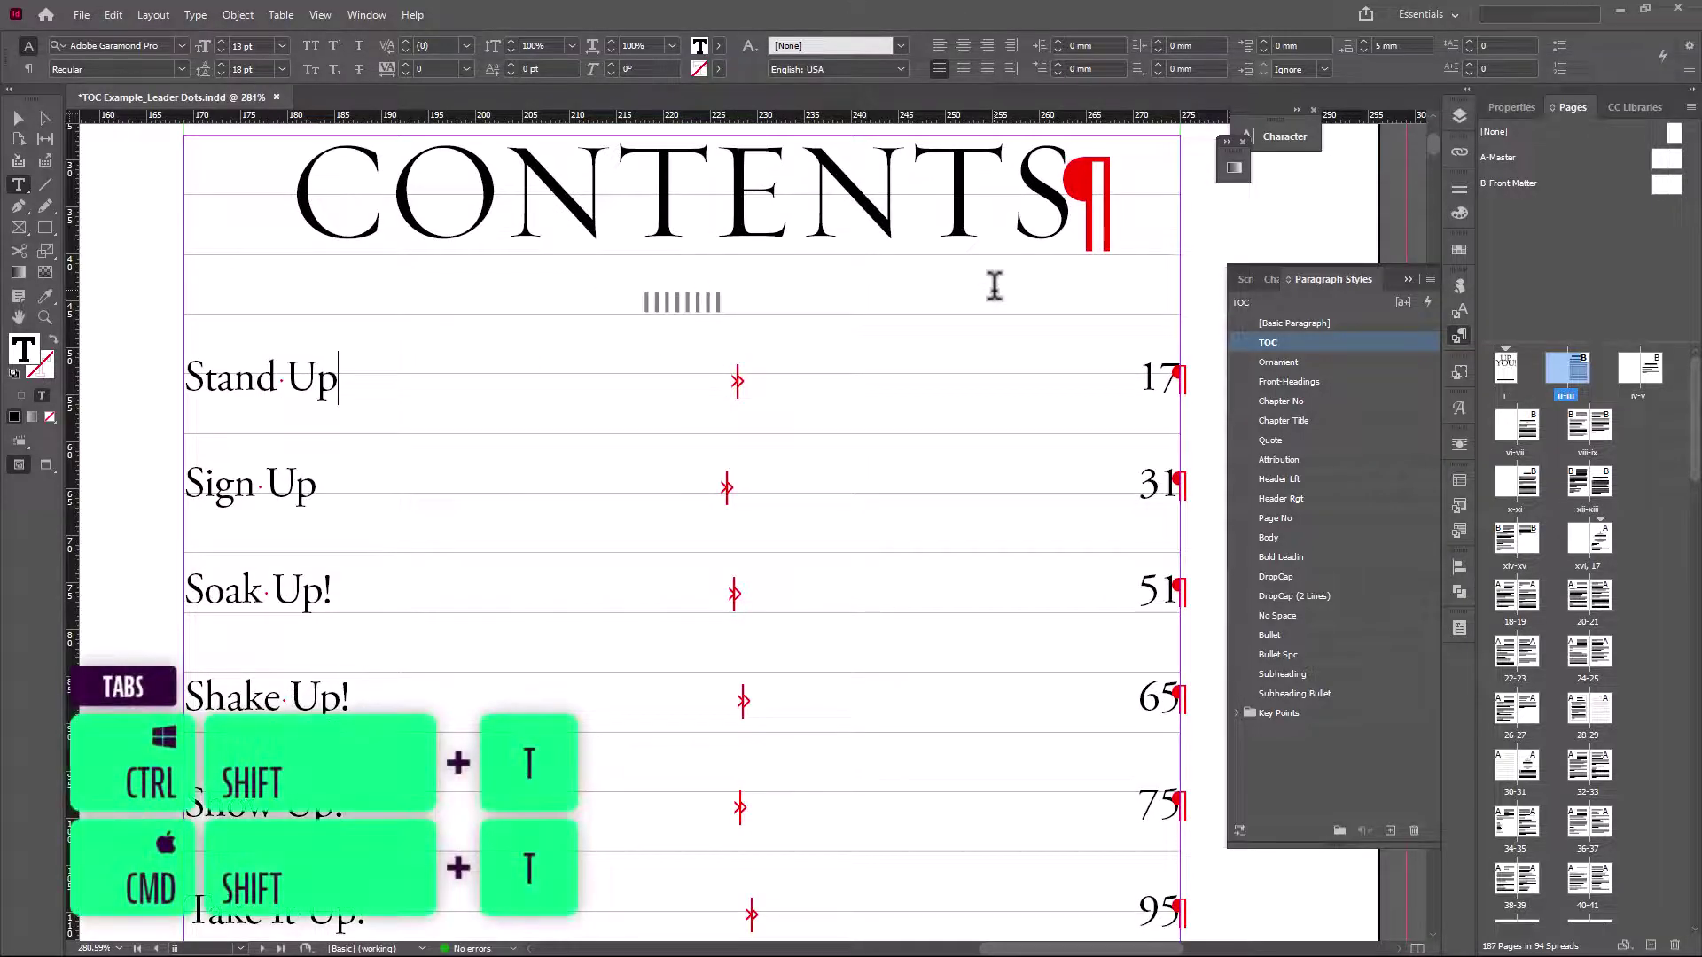
- Add a tab stop near 102 mm on the Stand Up line with a space-and-period leader reaching 17
{"action": "key", "text": "ctrl+shift+t"}
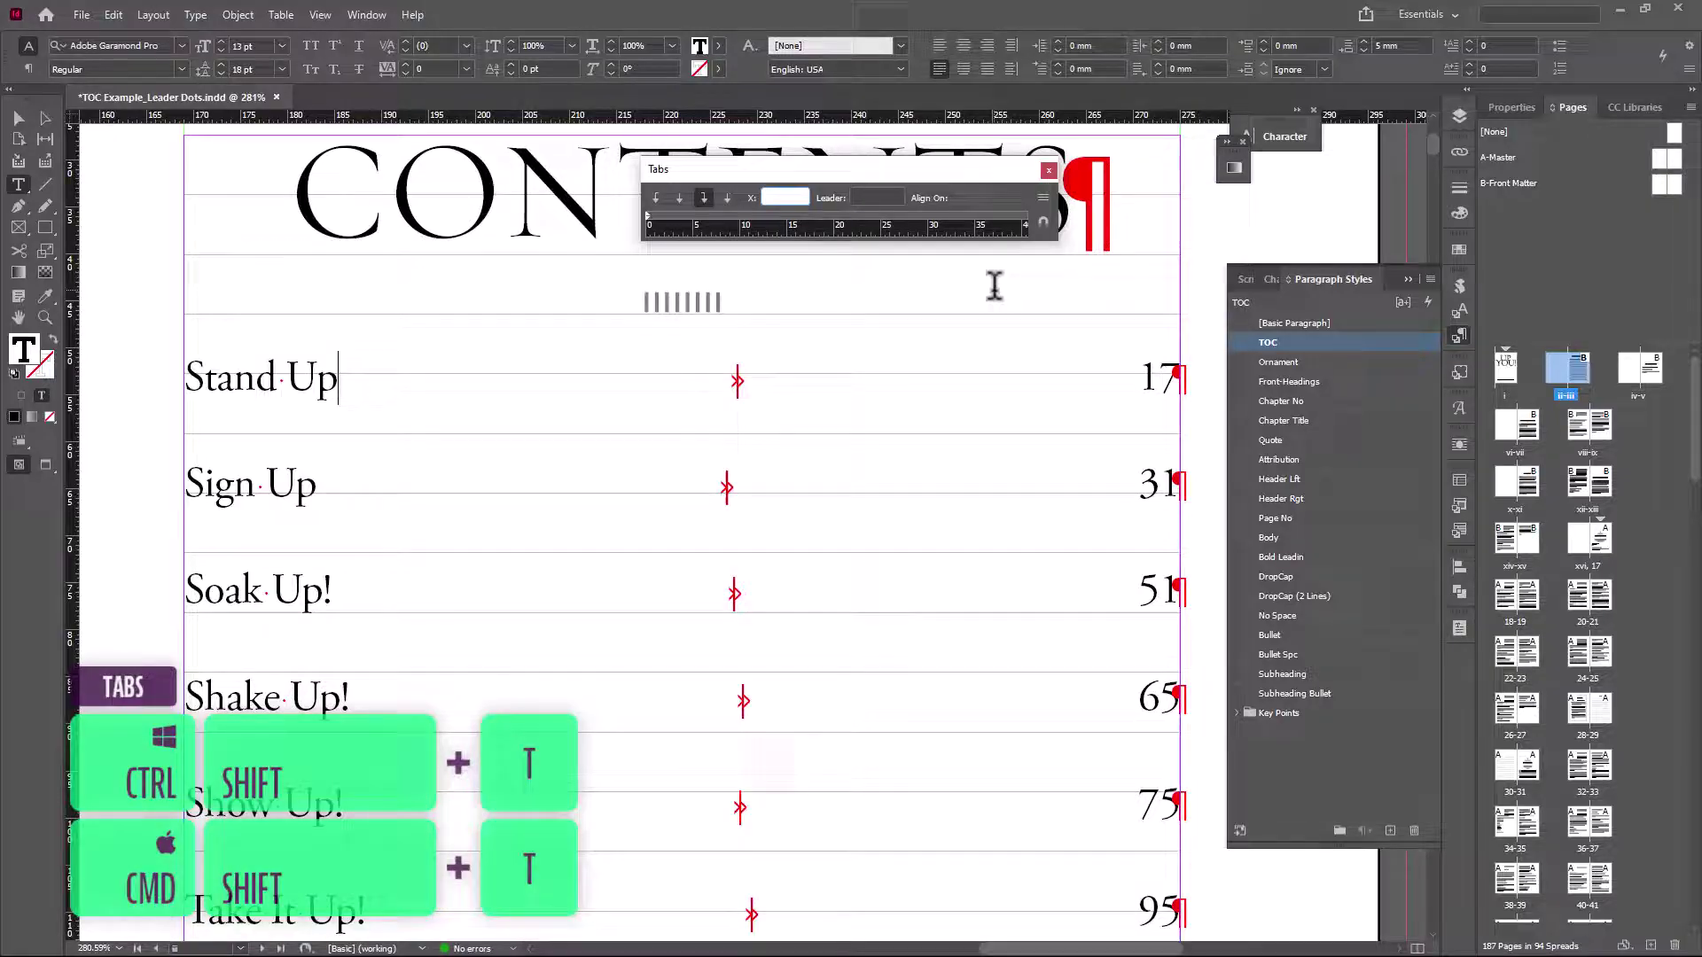
{"action": "left_click_drag", "start_coordinate": [870, 167], "coordinate": [417, 266]}
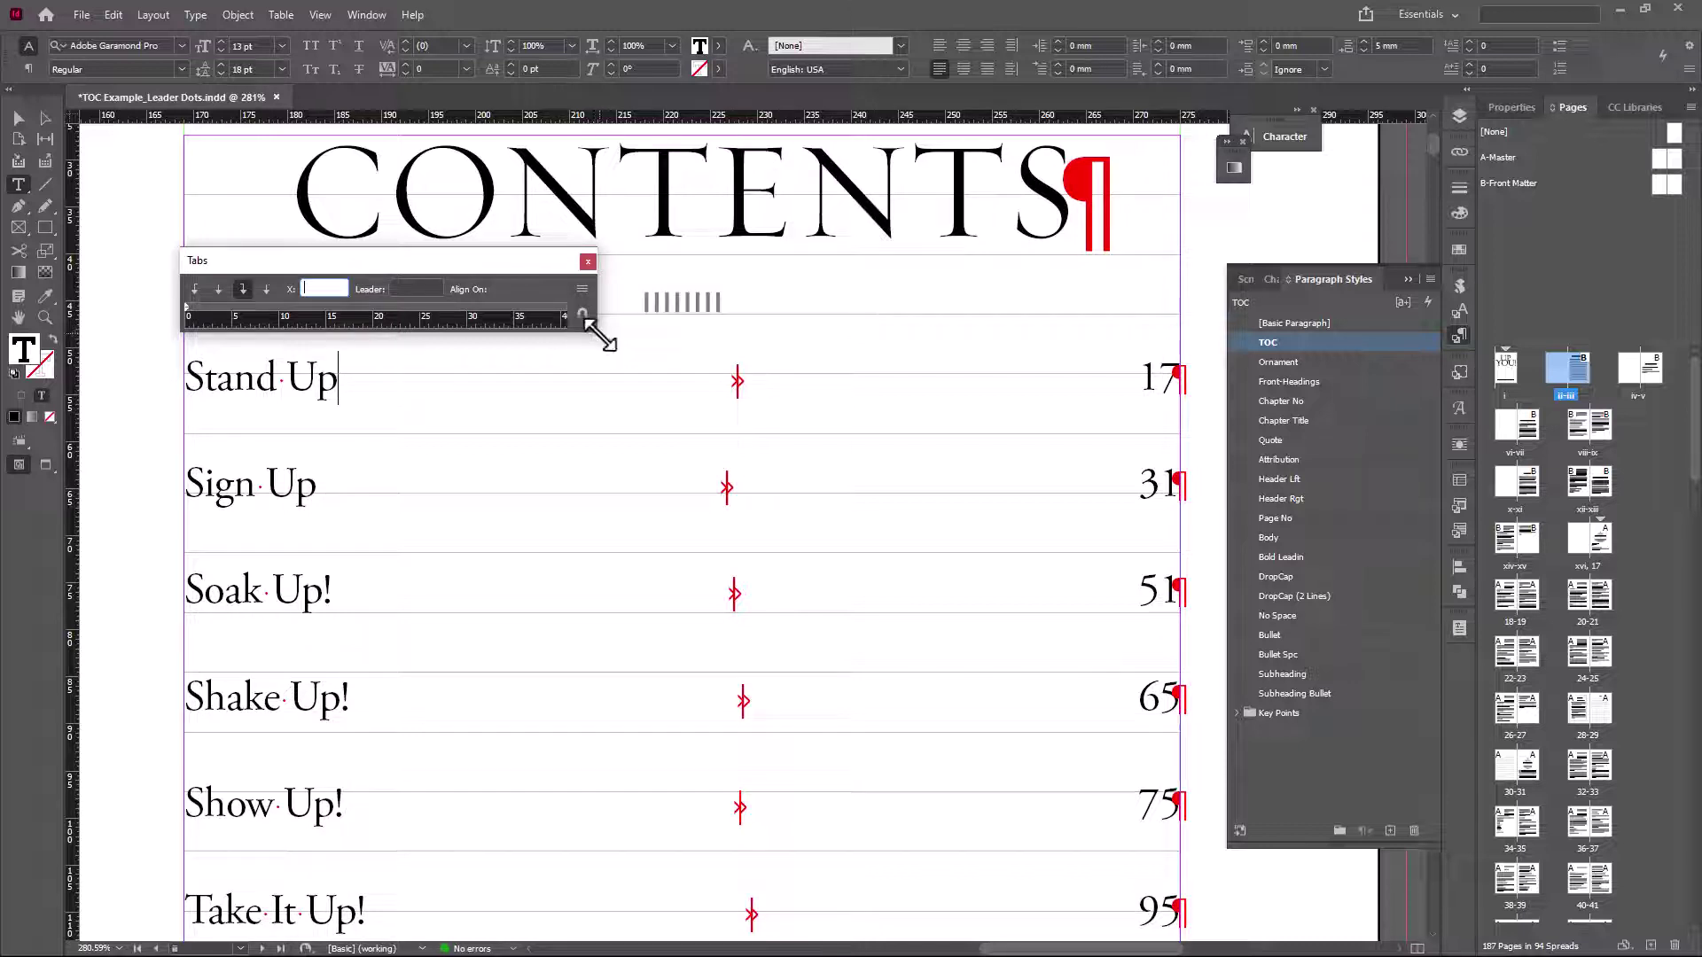
{"action": "left_click_drag", "start_coordinate": [596, 332], "coordinate": [1205, 321]}
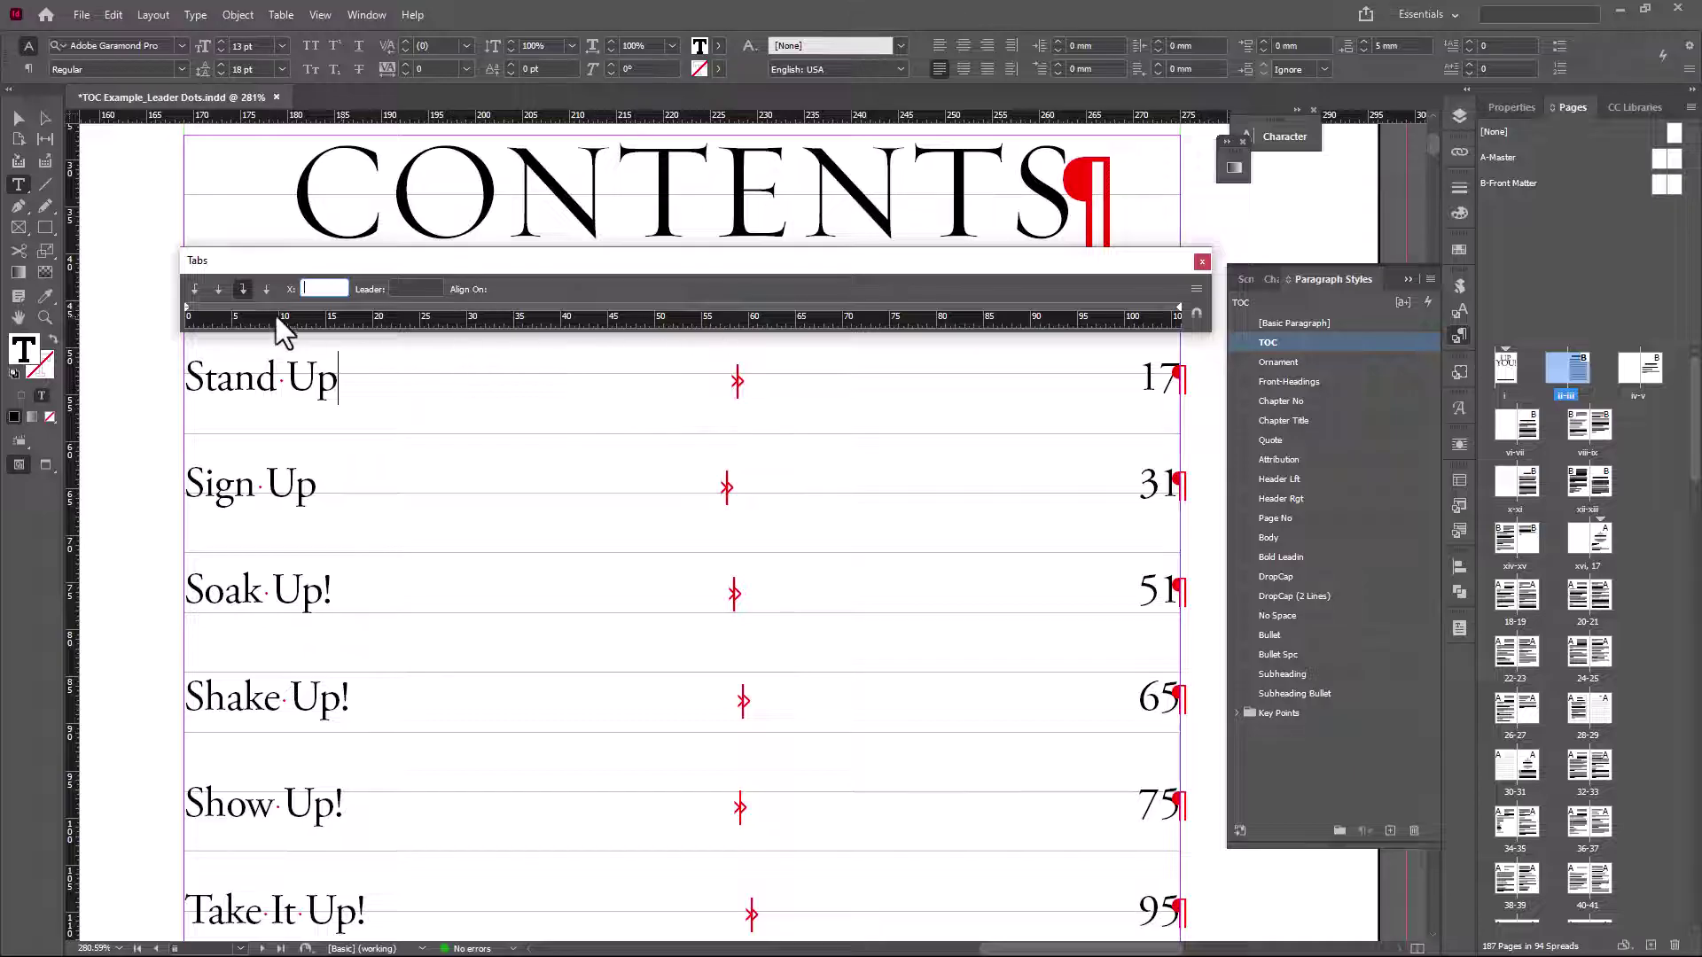
{"action": "left_click", "coordinate": [196, 290]}
{"action": "left_click", "coordinate": [424, 286]}
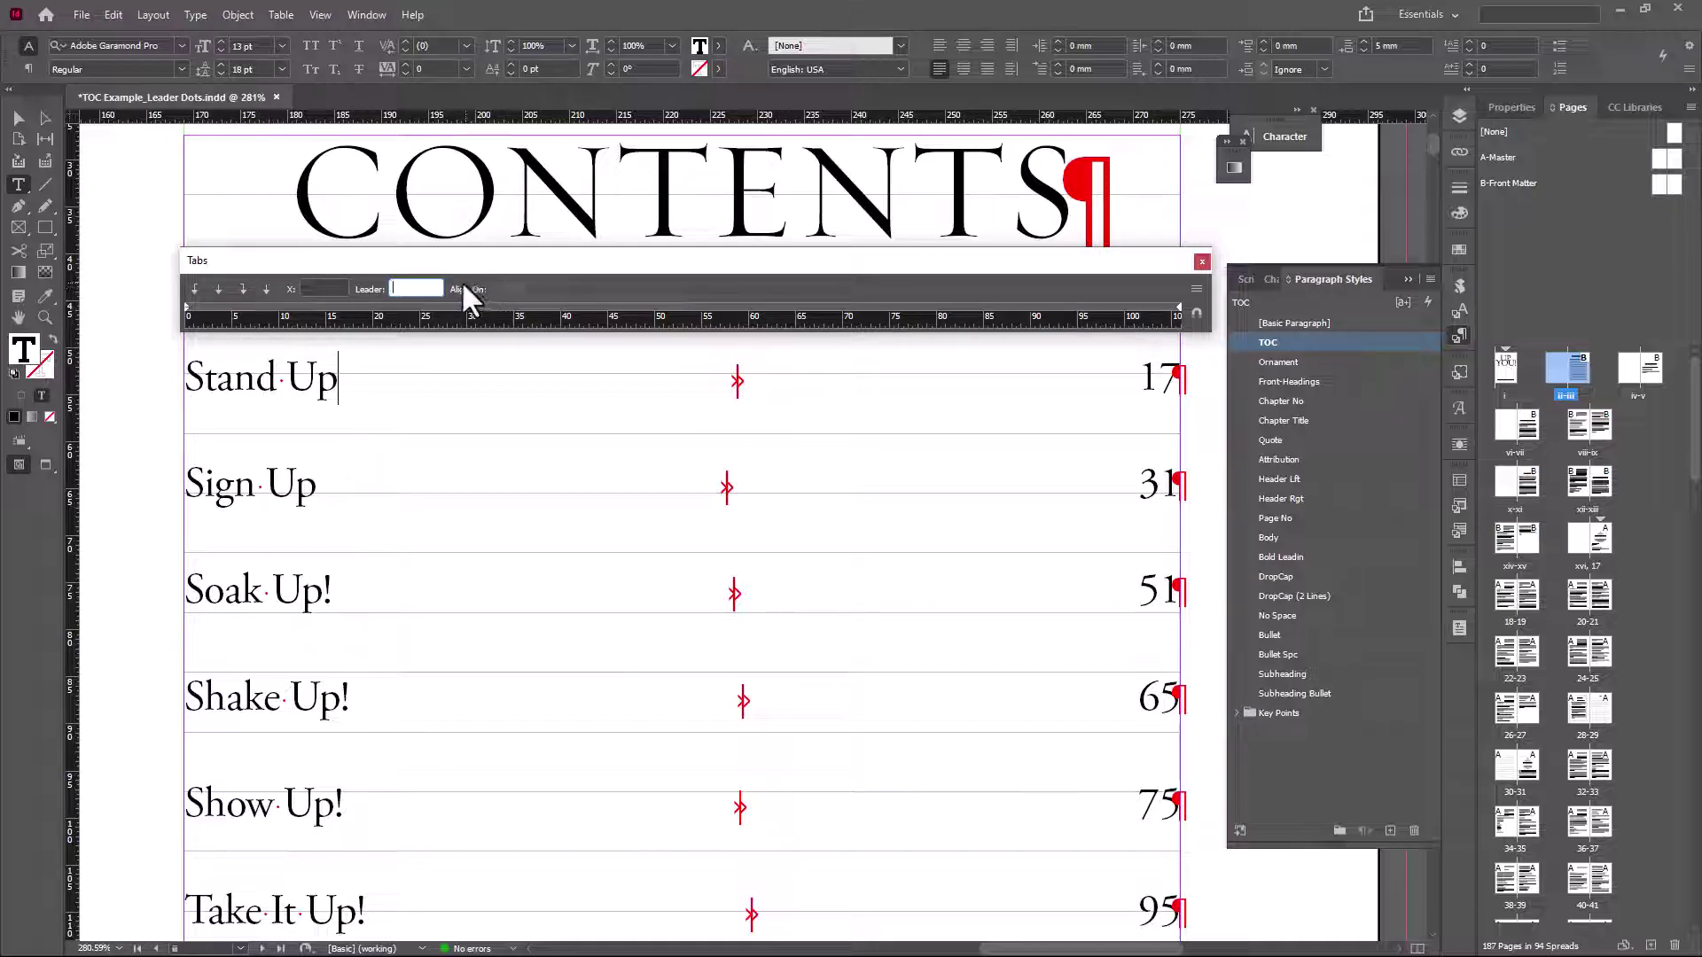
{"action": "type", "text": "."}
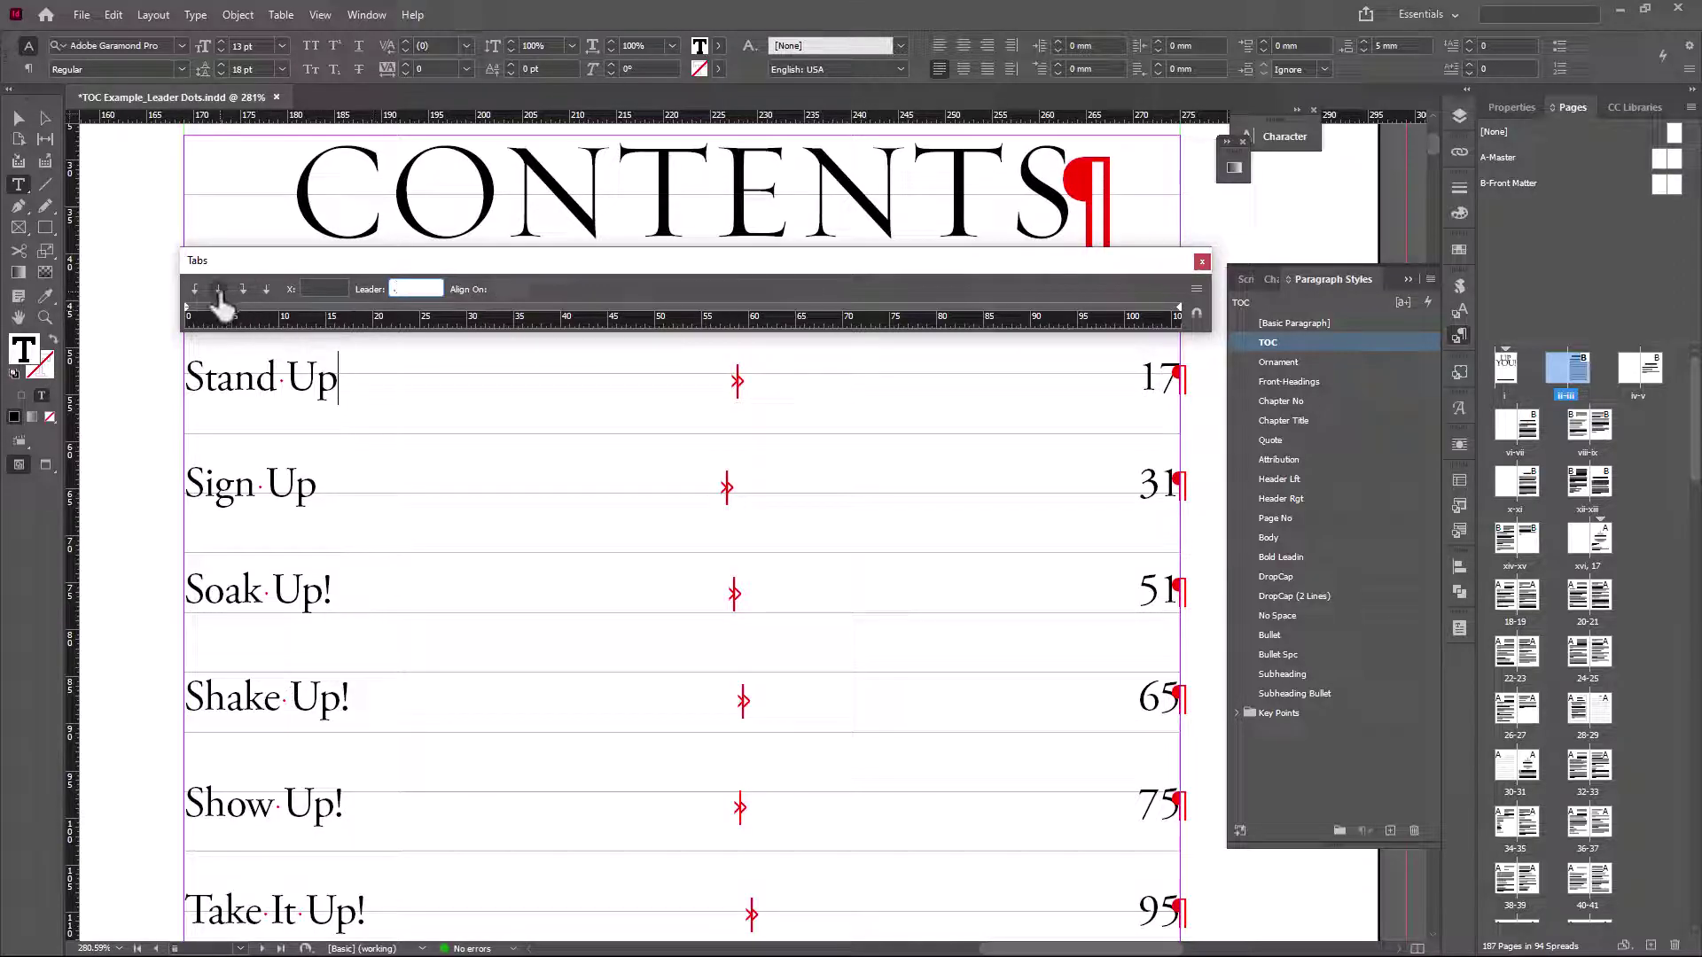
{"action": "key", "text": "Return"}
{"action": "left_click", "coordinate": [1144, 311]}
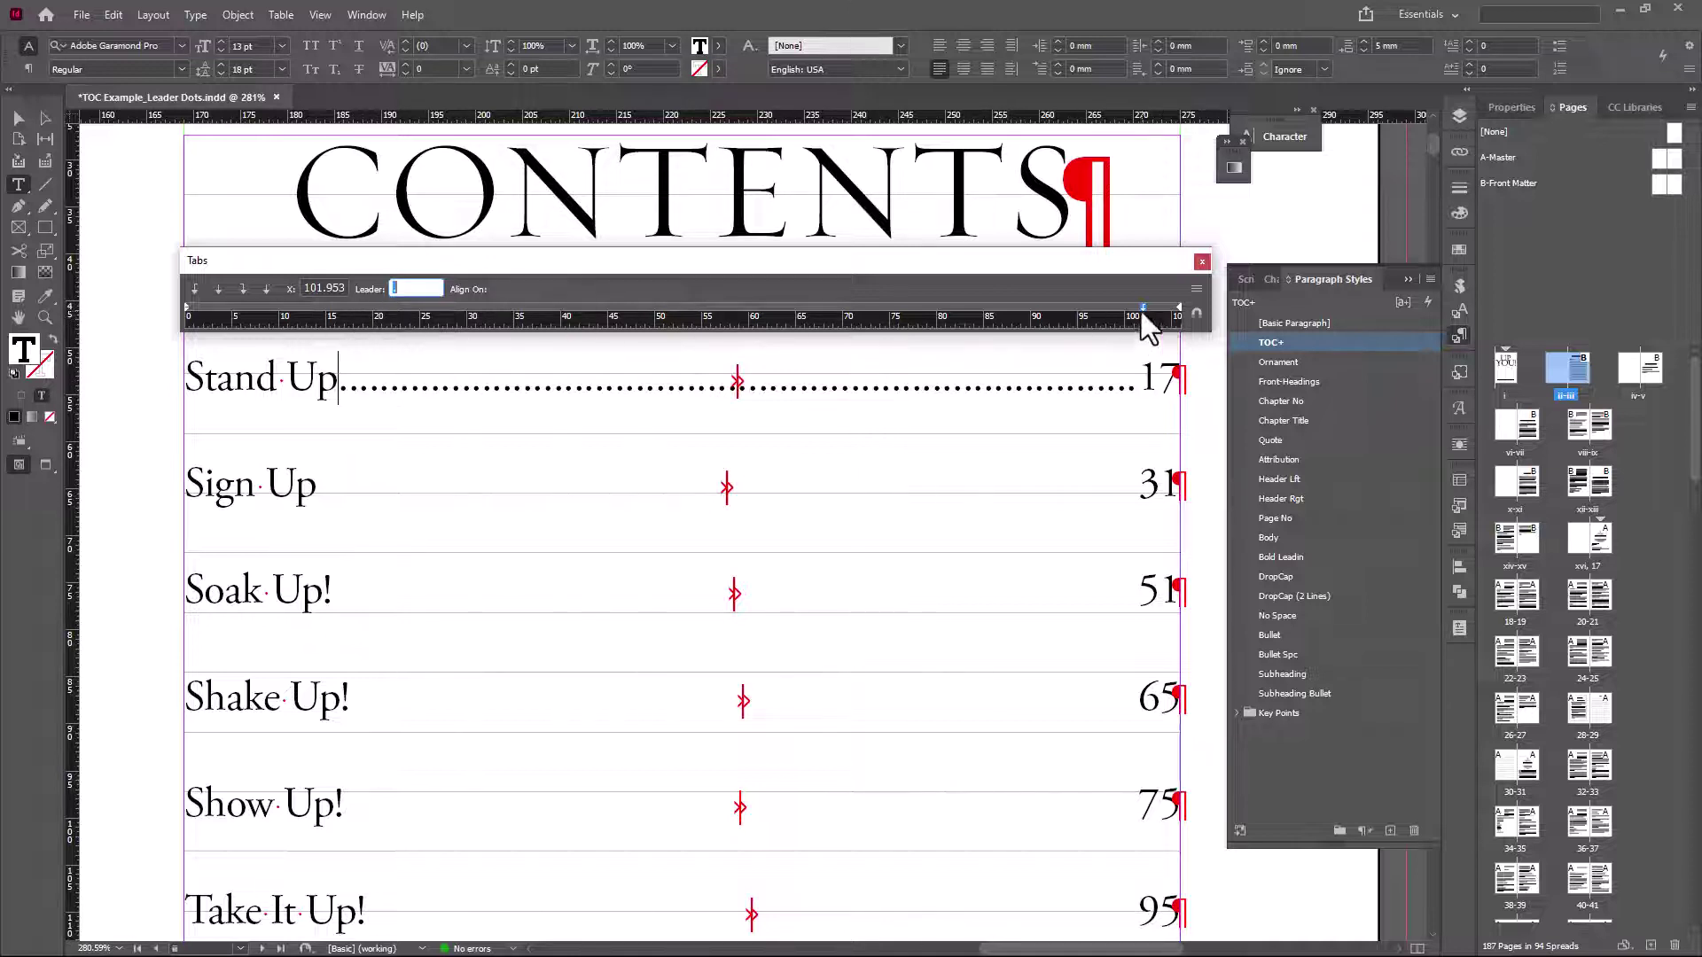
{"action": "left_click", "coordinate": [395, 289]}
{"action": "key", "text": "Return"}
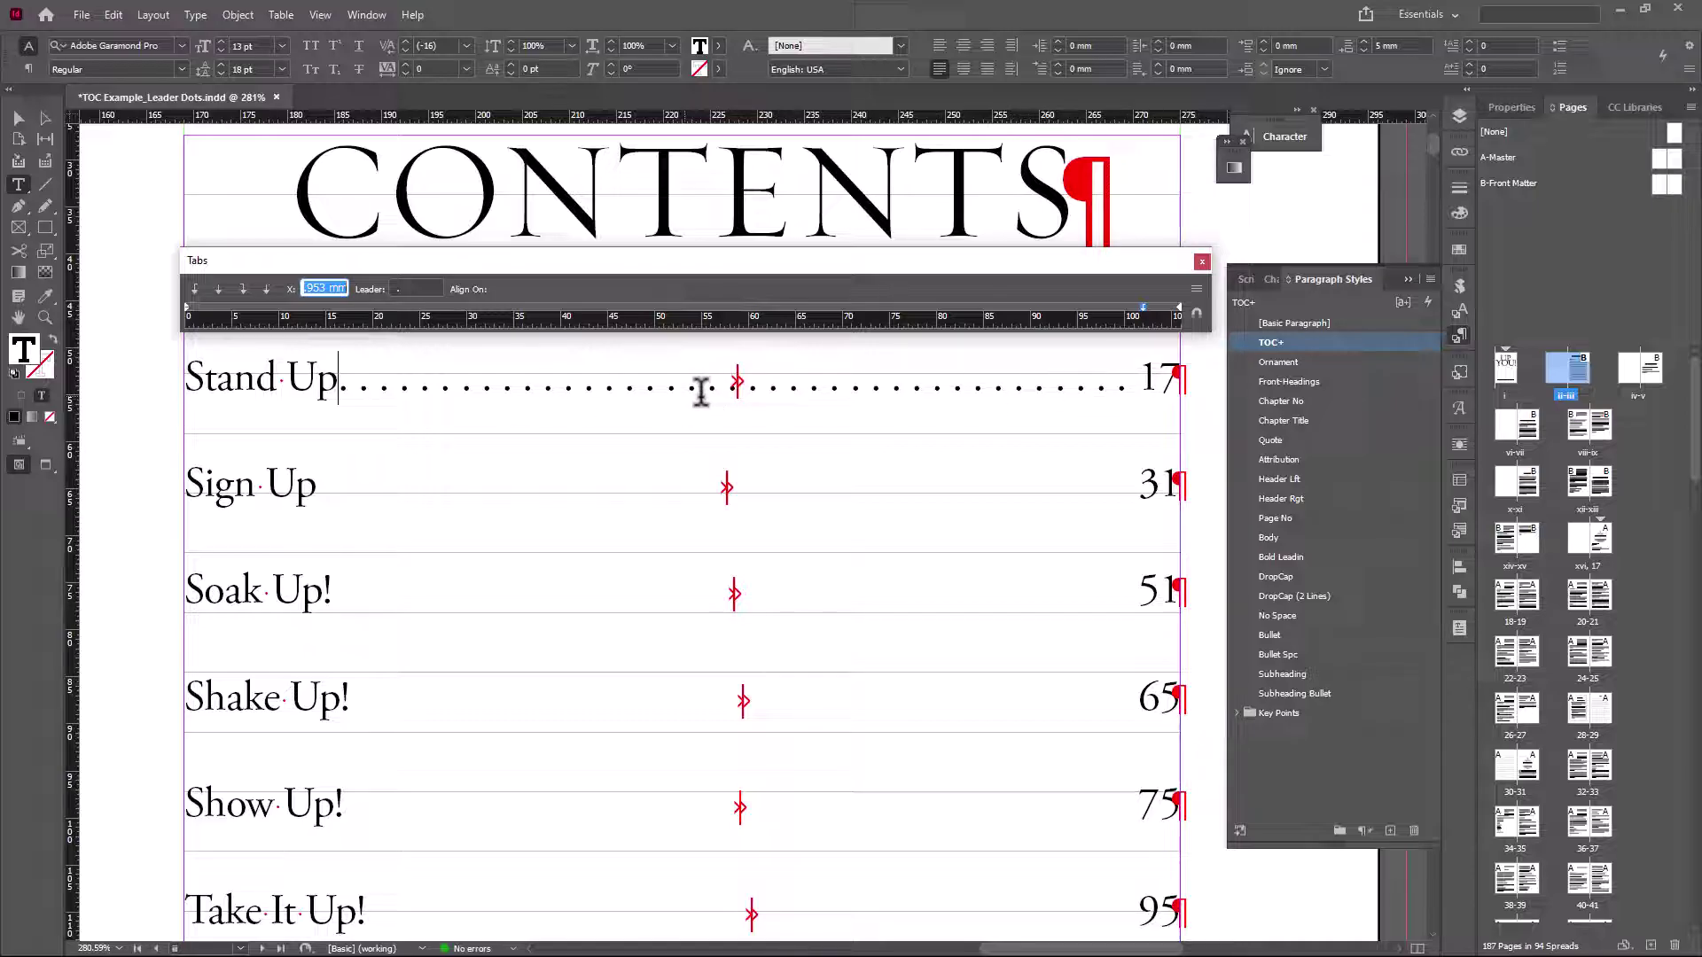
{"action": "left_click", "coordinate": [1203, 261]}
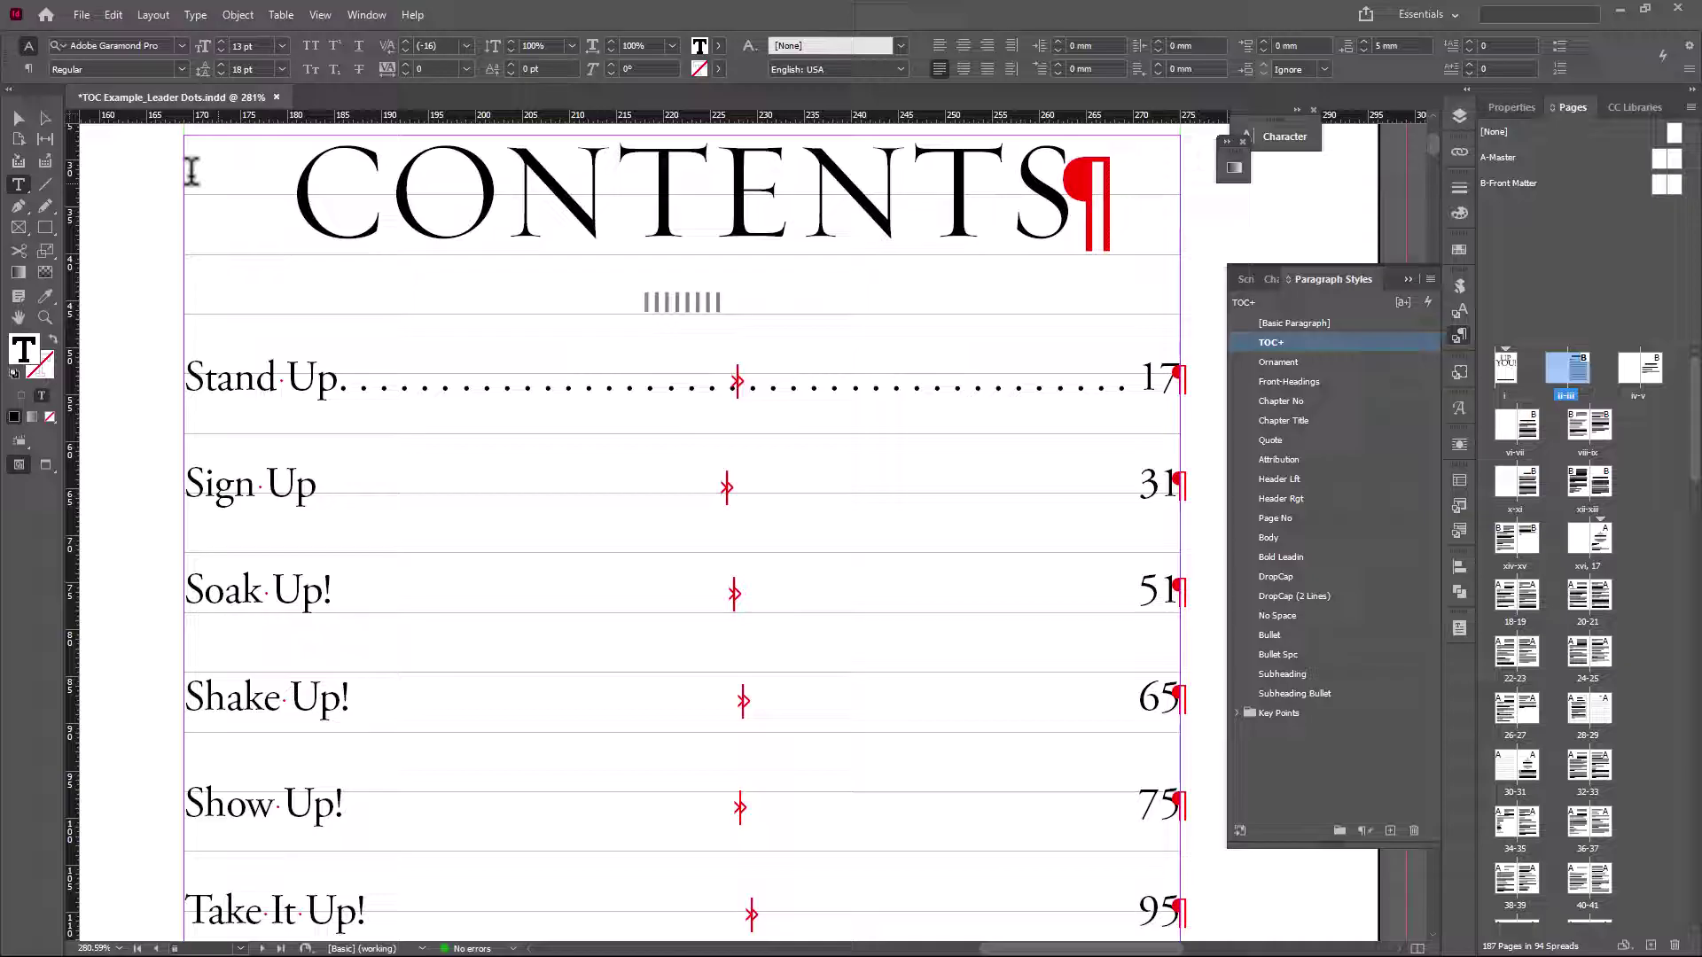
- Reselect the contents frame and put the text cursor back in the Stand Up line
{"action": "left_click", "coordinate": [18, 118]}
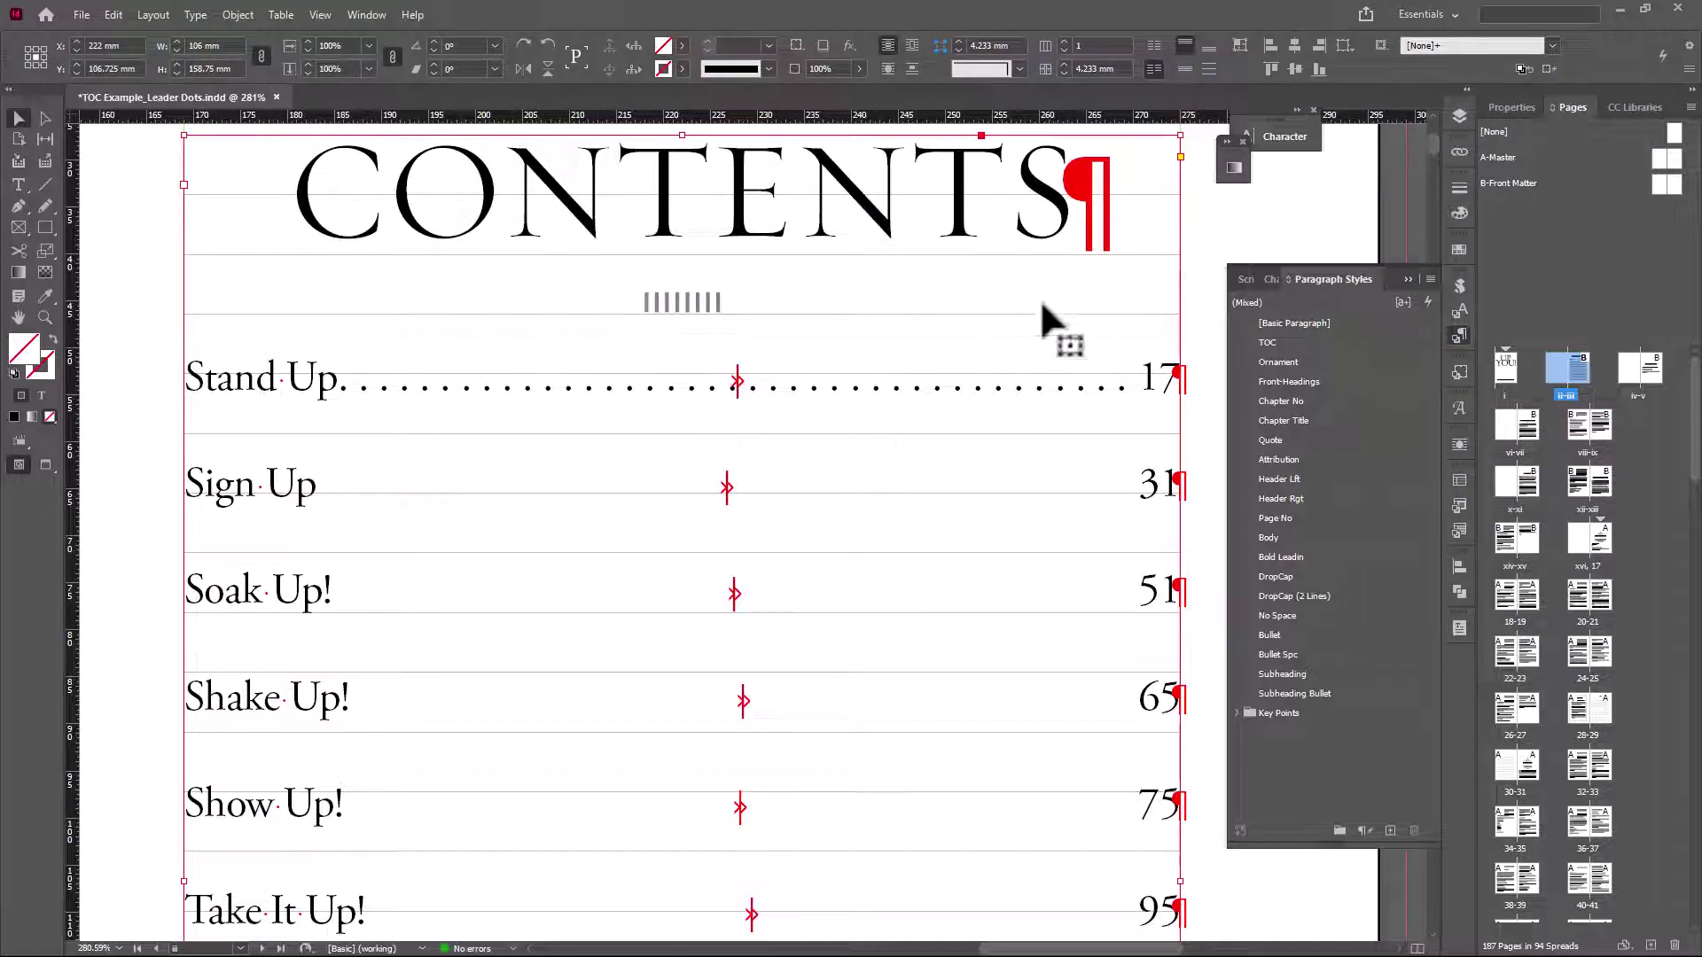
{"action": "left_click", "coordinate": [1215, 326]}
{"action": "left_click", "coordinate": [1152, 381]}
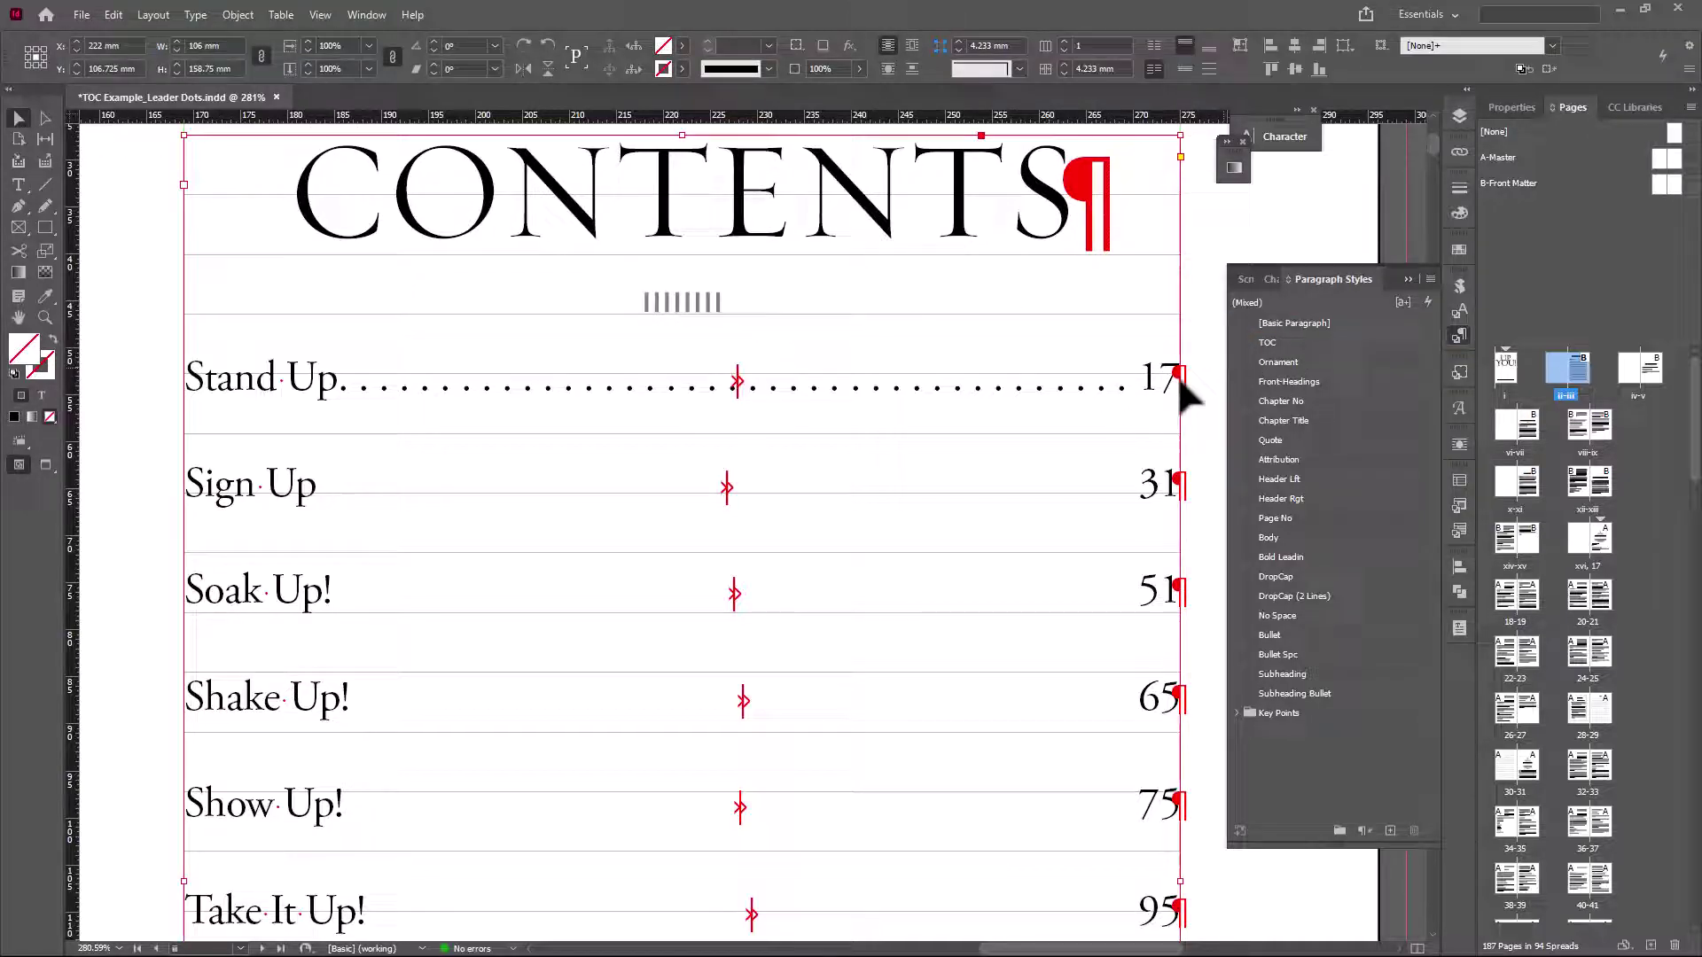
{"action": "double_click", "coordinate": [1089, 386]}
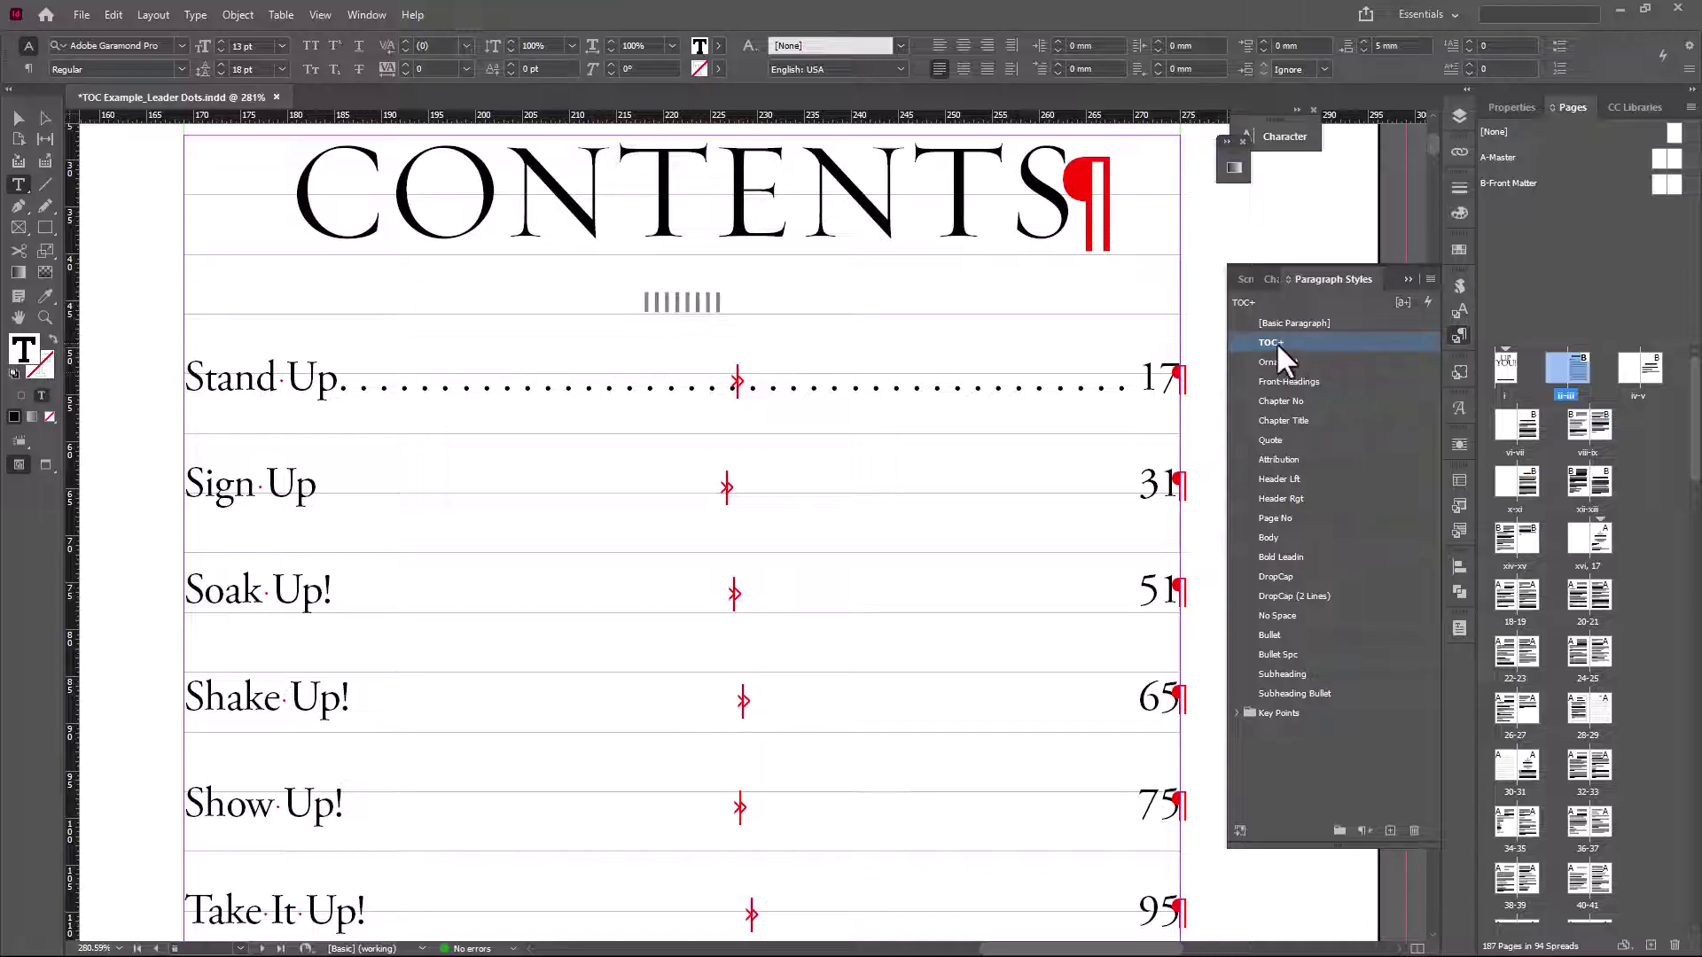
- Redefine the TOC+ paragraph style to include the leader tab, then zoom out to check all entries
{"action": "mouse_move", "coordinate": [1270, 343]}
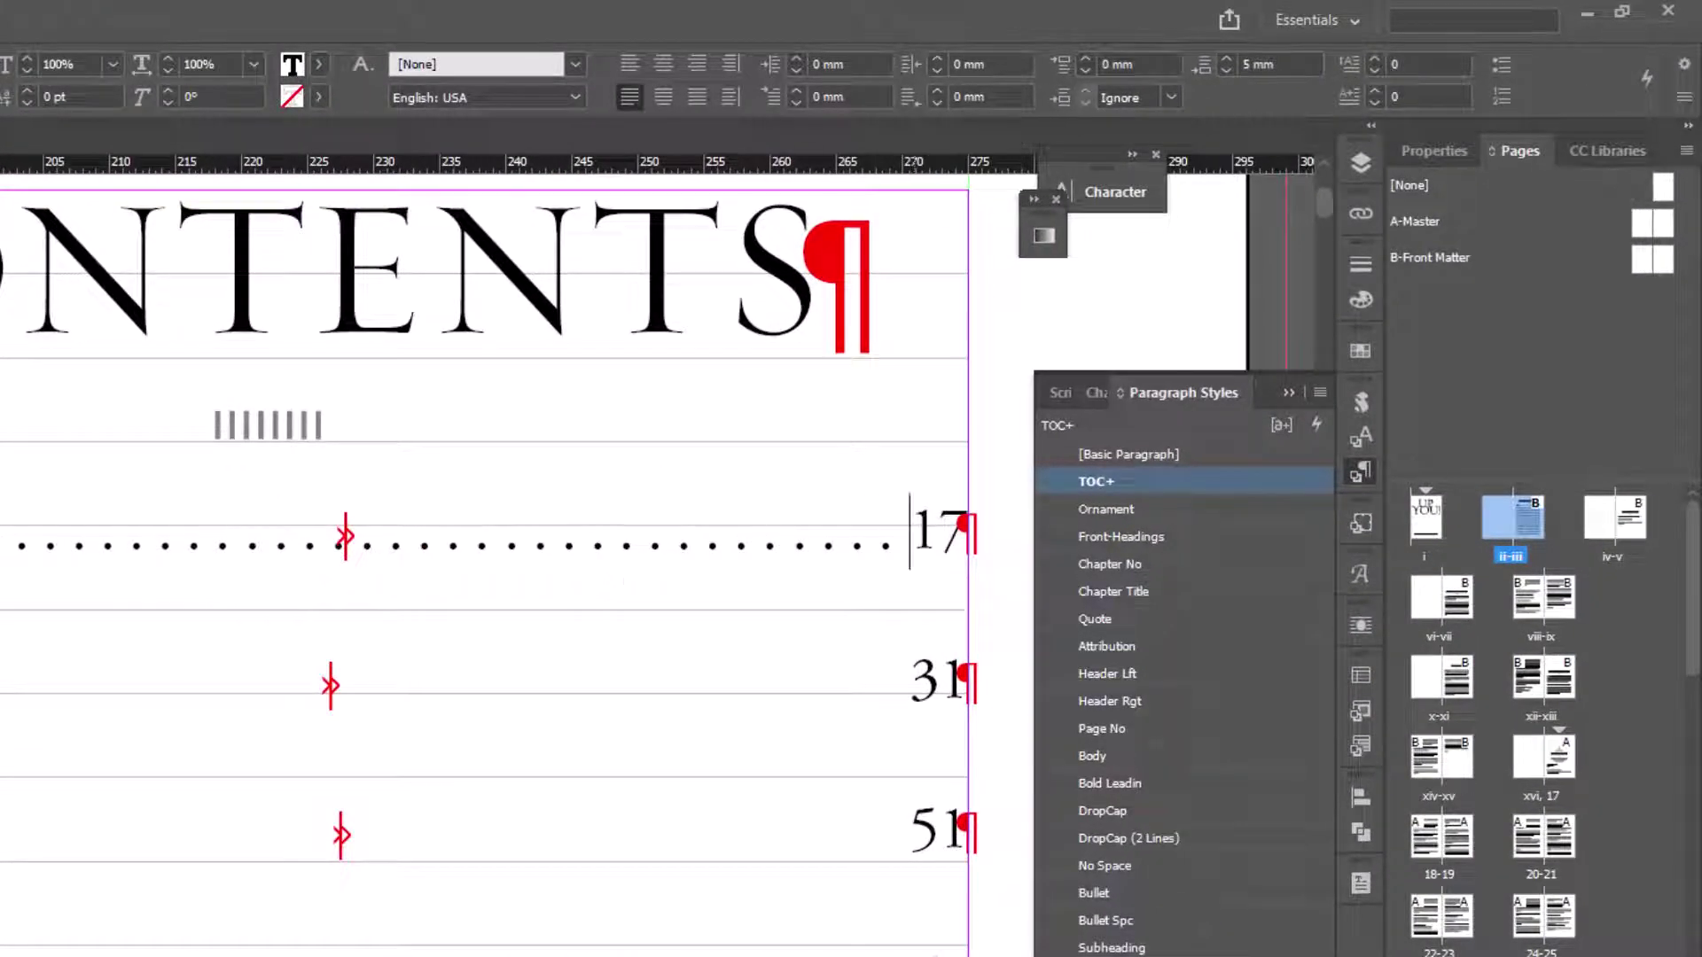
{"action": "right_click", "coordinate": [1097, 477]}
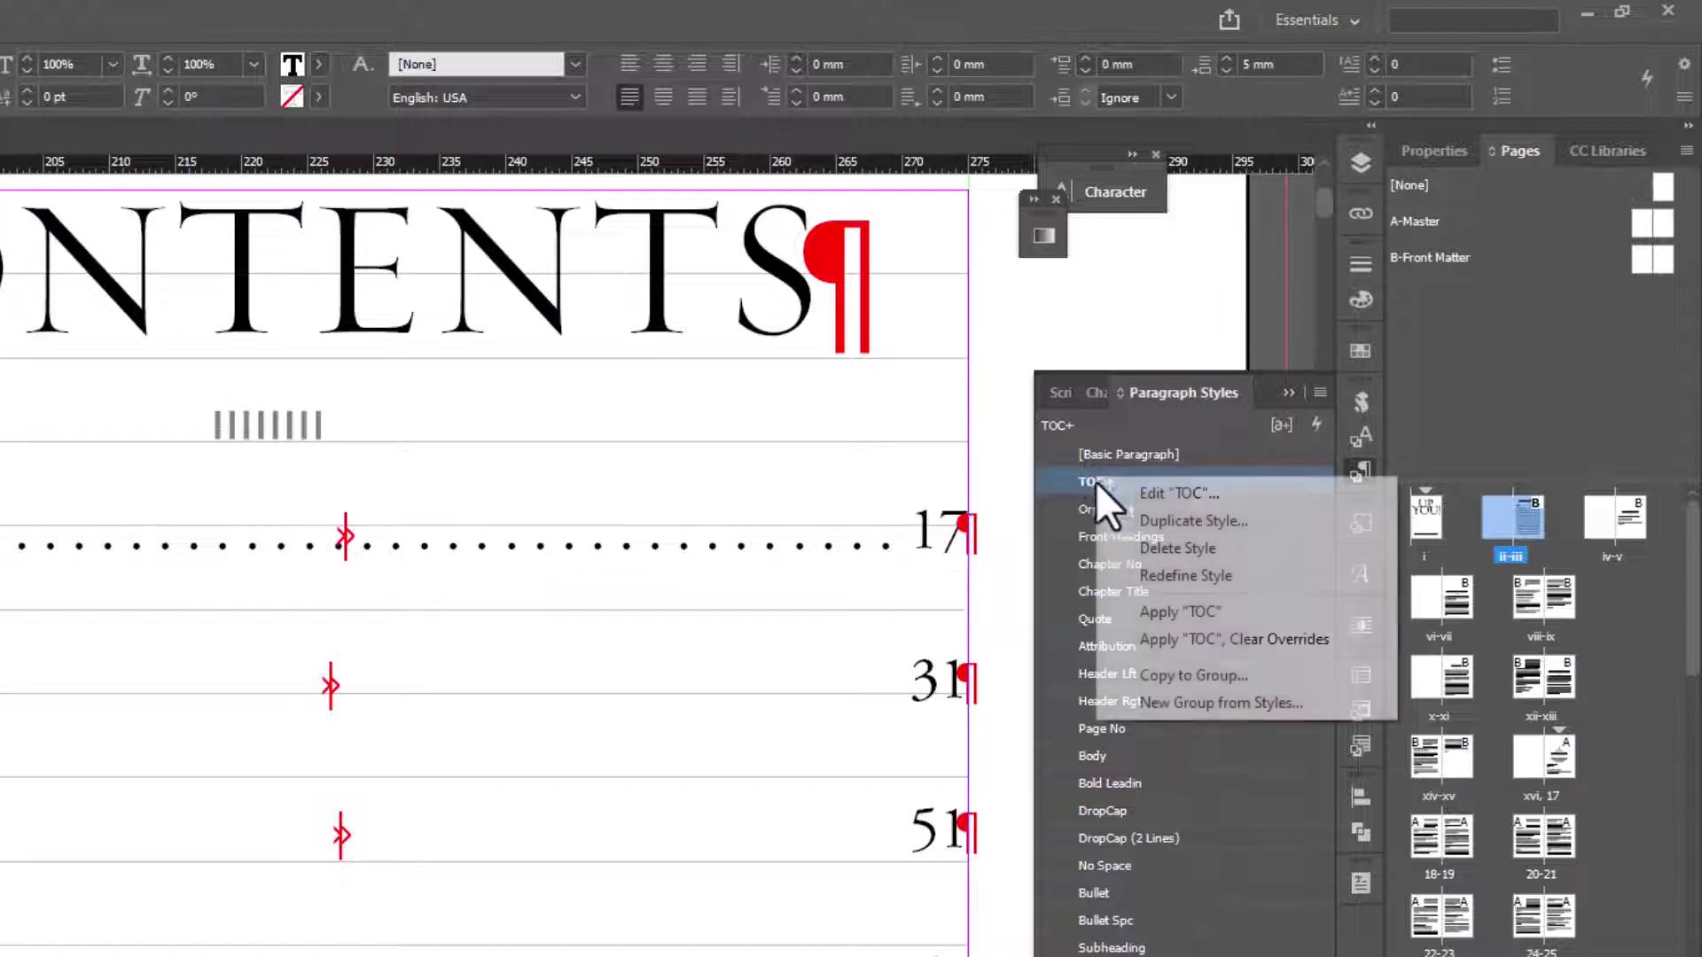
{"action": "left_click", "coordinate": [1214, 576]}
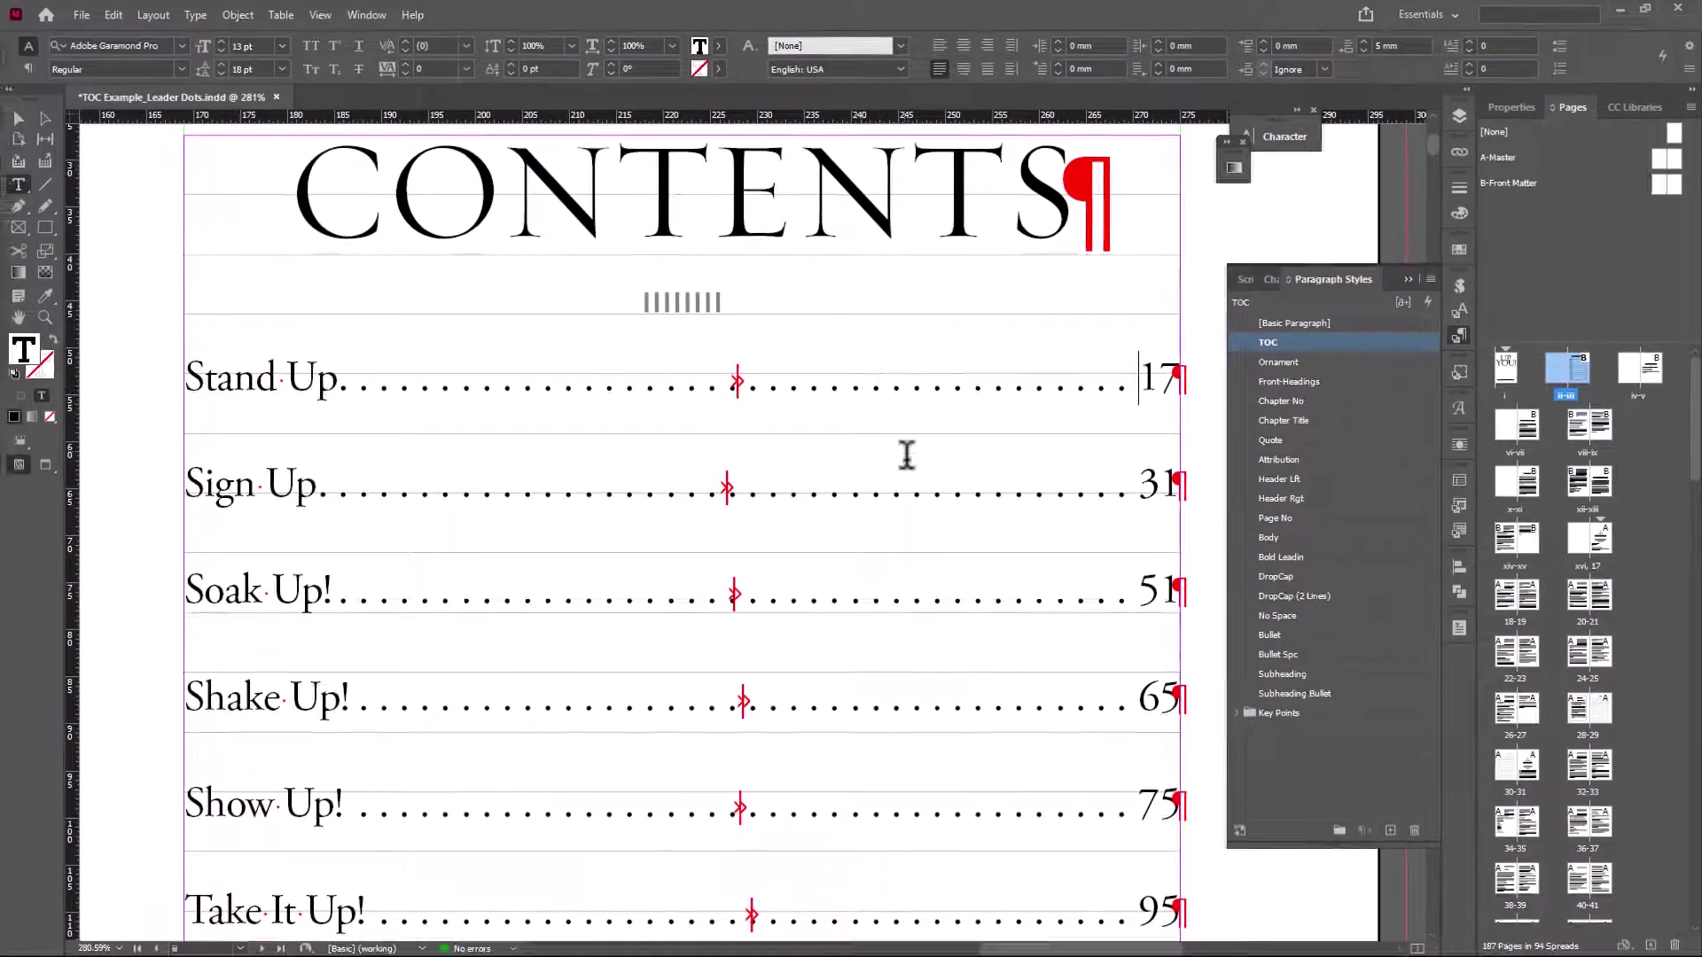
{"action": "left_click", "coordinate": [18, 118]}
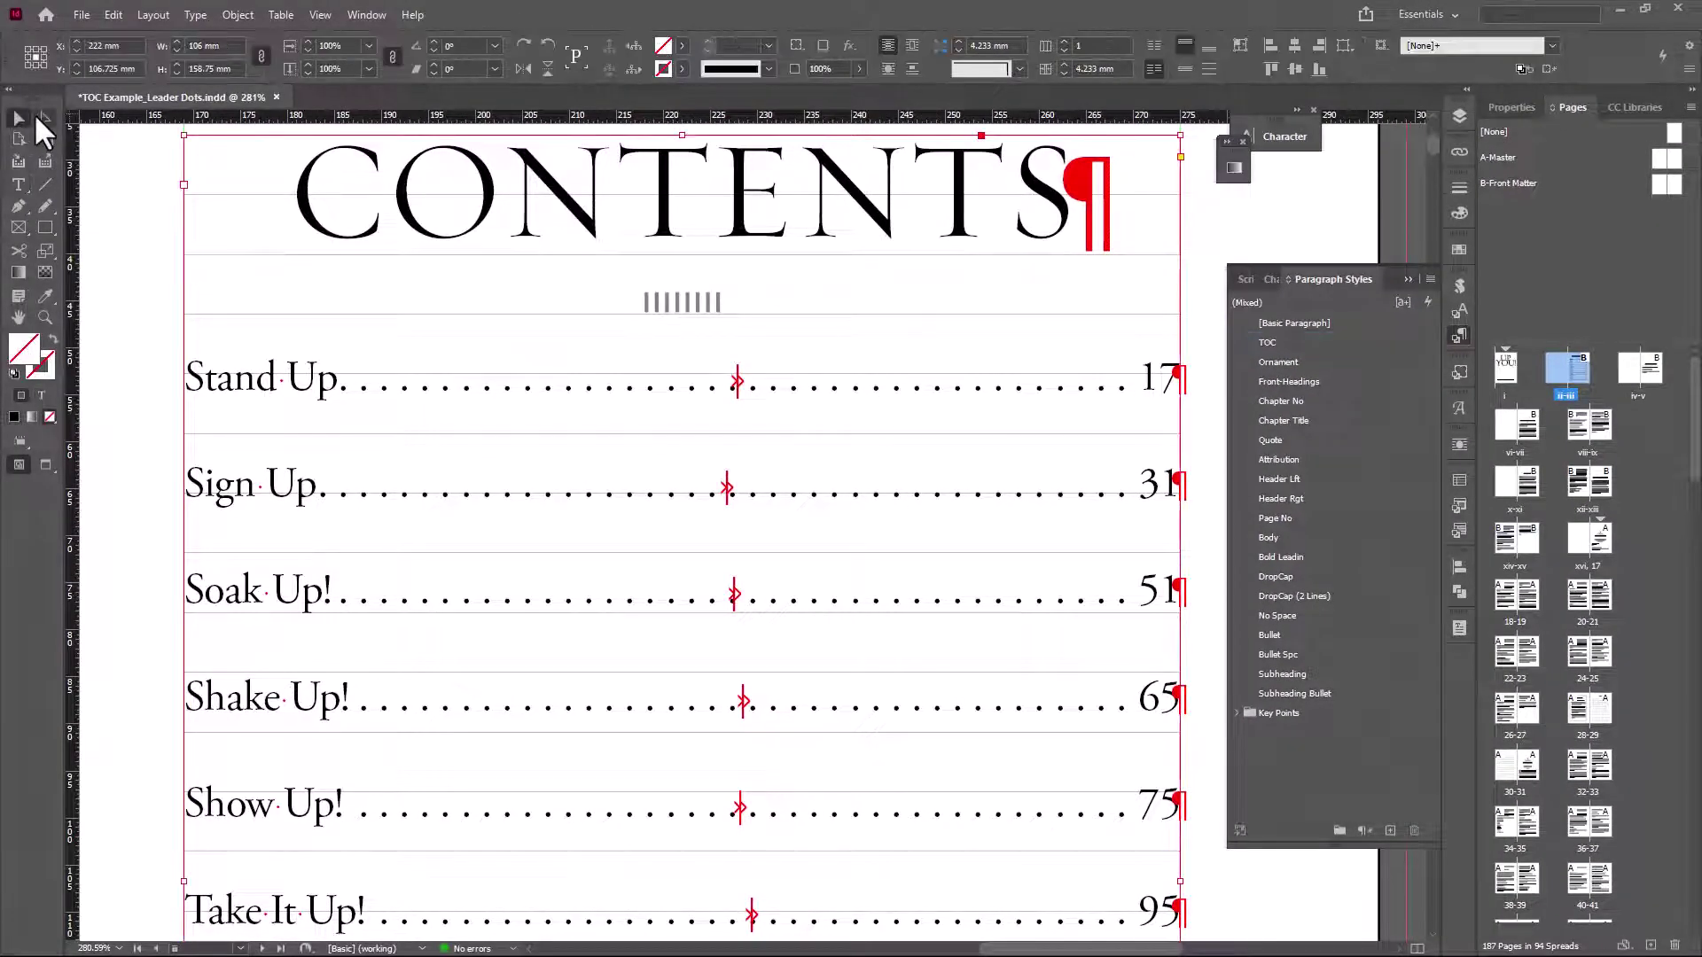
{"action": "key", "text": "ctrl+minus"}
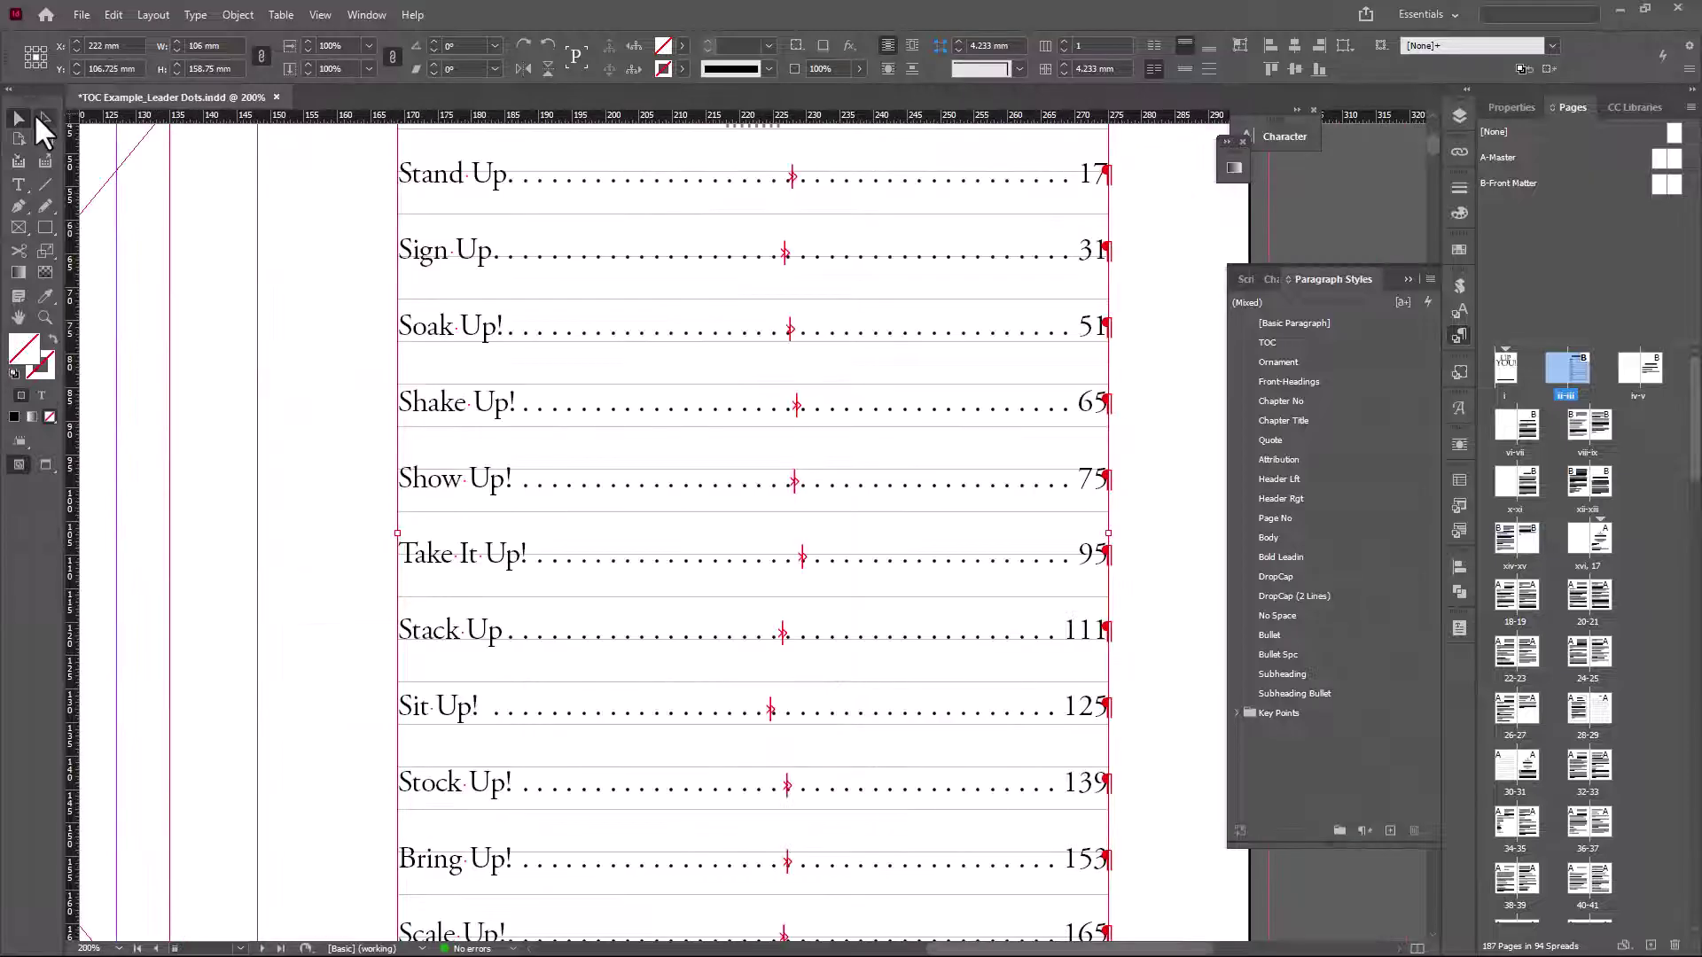
{"action": "left_click", "coordinate": [1154, 337]}
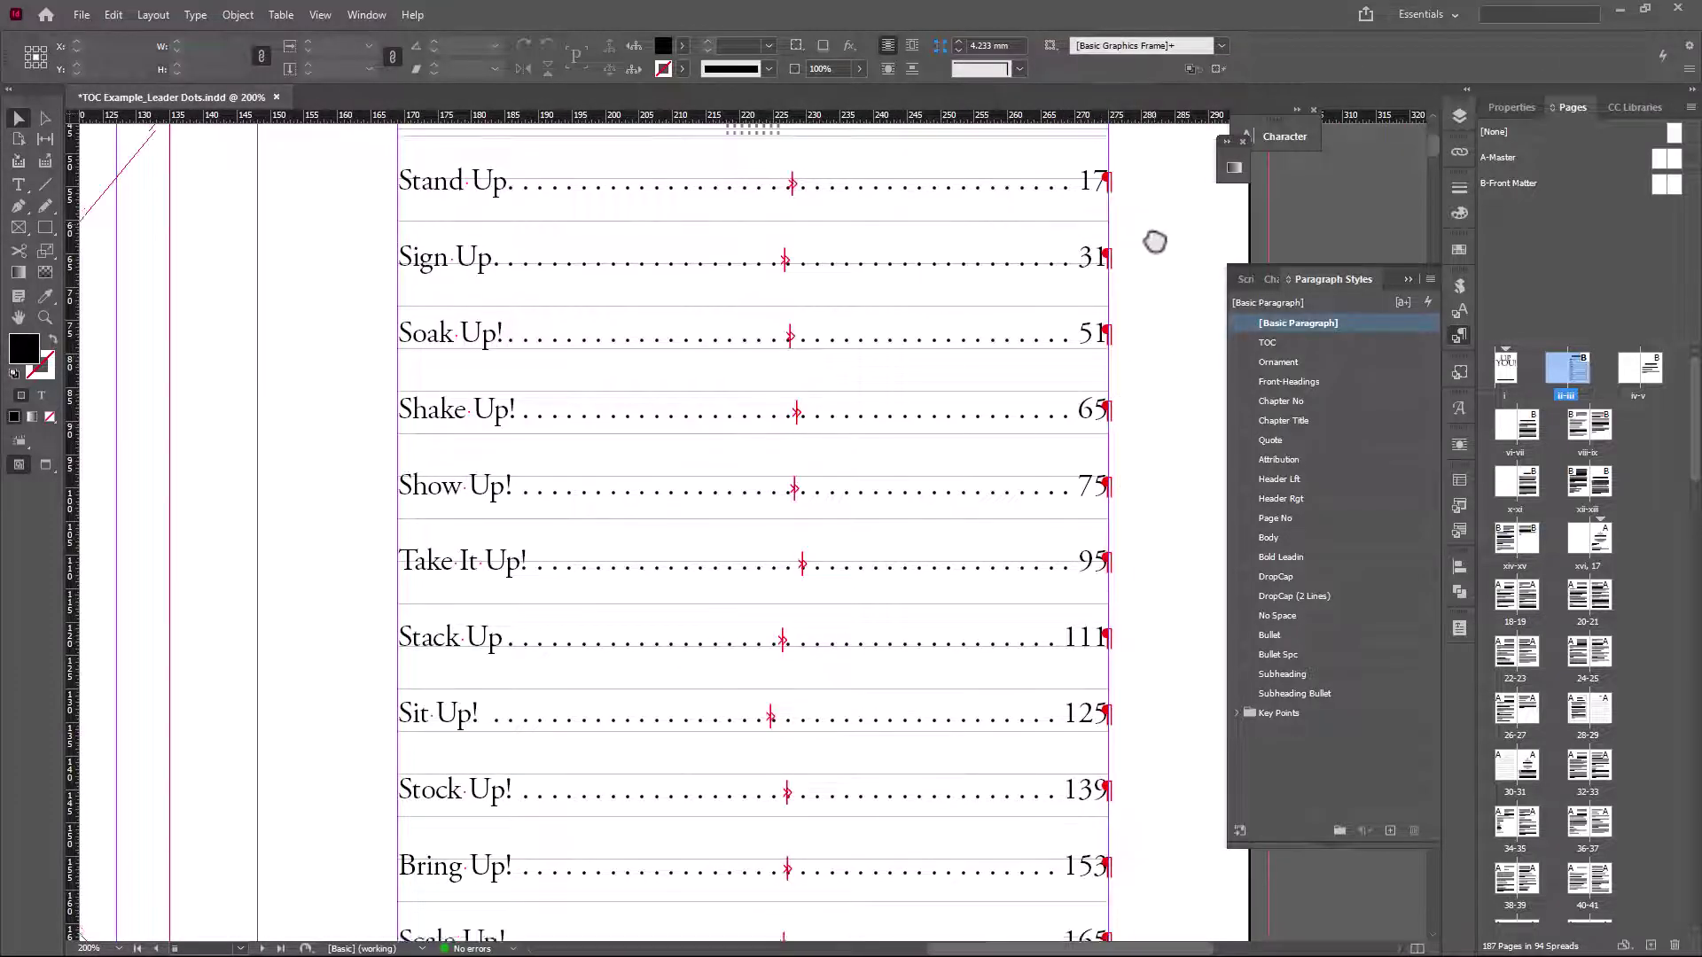
- Zoom in on the first entries and select the leader tab on the Stand Up line
{"action": "scroll", "coordinate": [1090, 284], "scroll_direction": "up", "scroll_amount": 2}
{"action": "key", "text": "ctrl+space"}
{"action": "left_click_drag", "start_coordinate": [372, 225], "coordinate": [1246, 531]}
{"action": "double_click", "coordinate": [298, 365]}
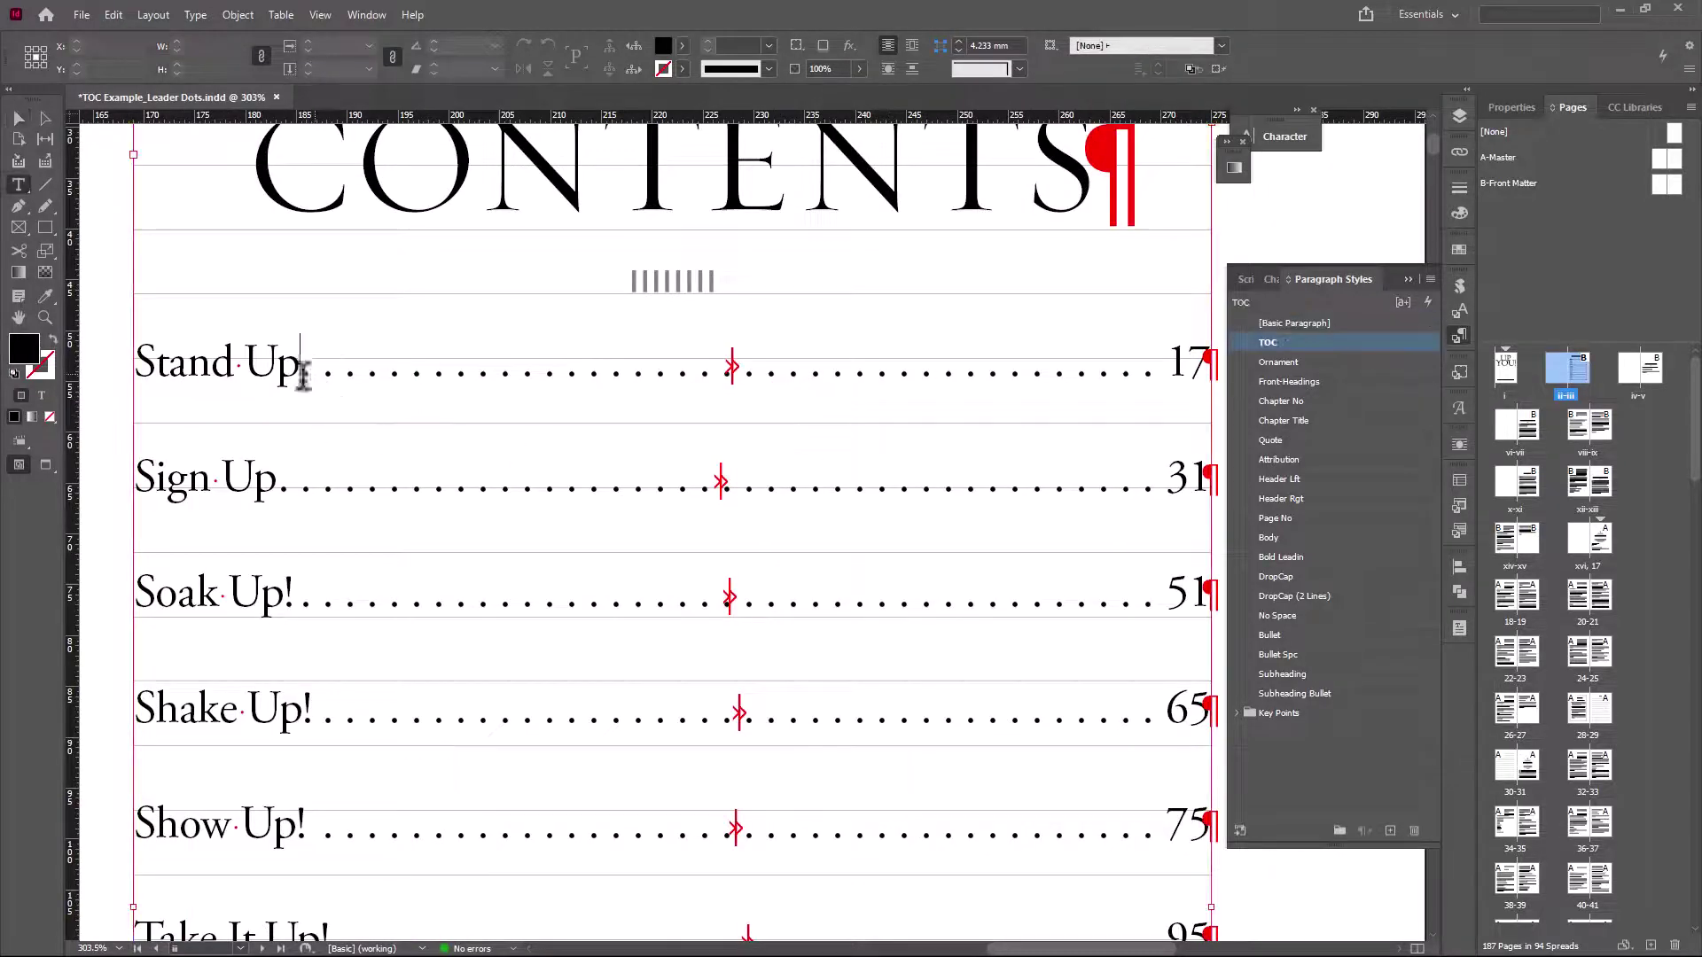
{"action": "left_click_drag", "start_coordinate": [323, 364], "coordinate": [944, 359]}
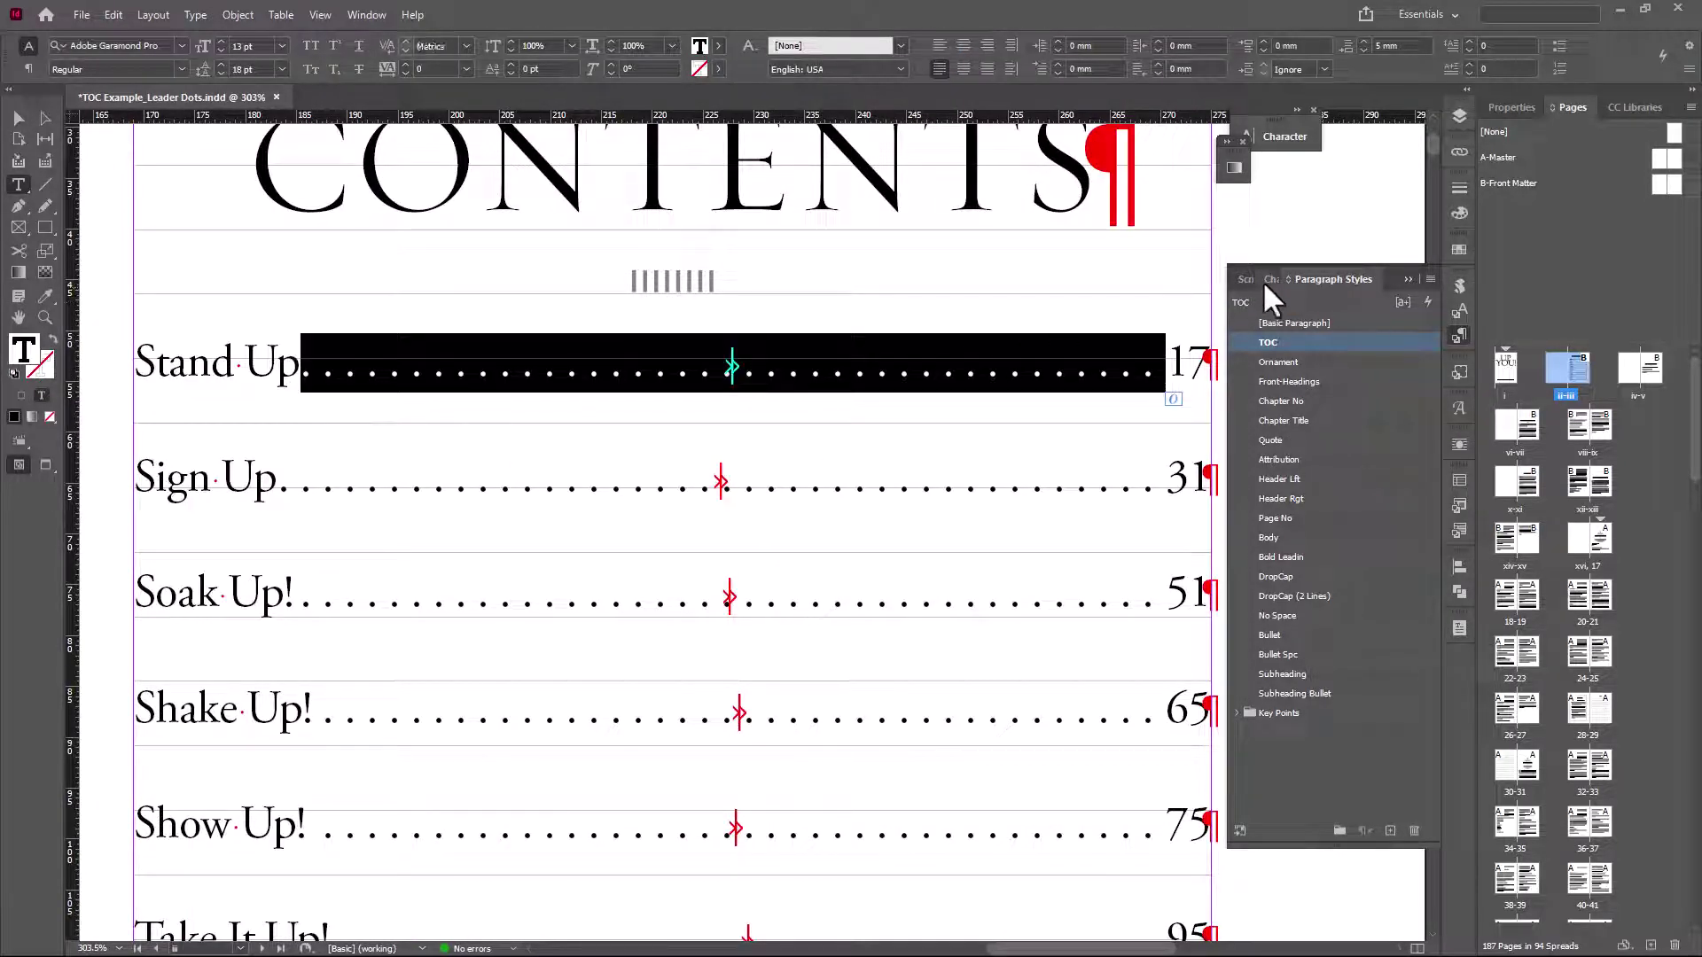
- Reduce the selected leader dots' font size to 5 pt
{"action": "left_click", "coordinate": [221, 50]}
{"action": "left_click", "coordinate": [220, 51]}
{"action": "left_click", "coordinate": [220, 51]}
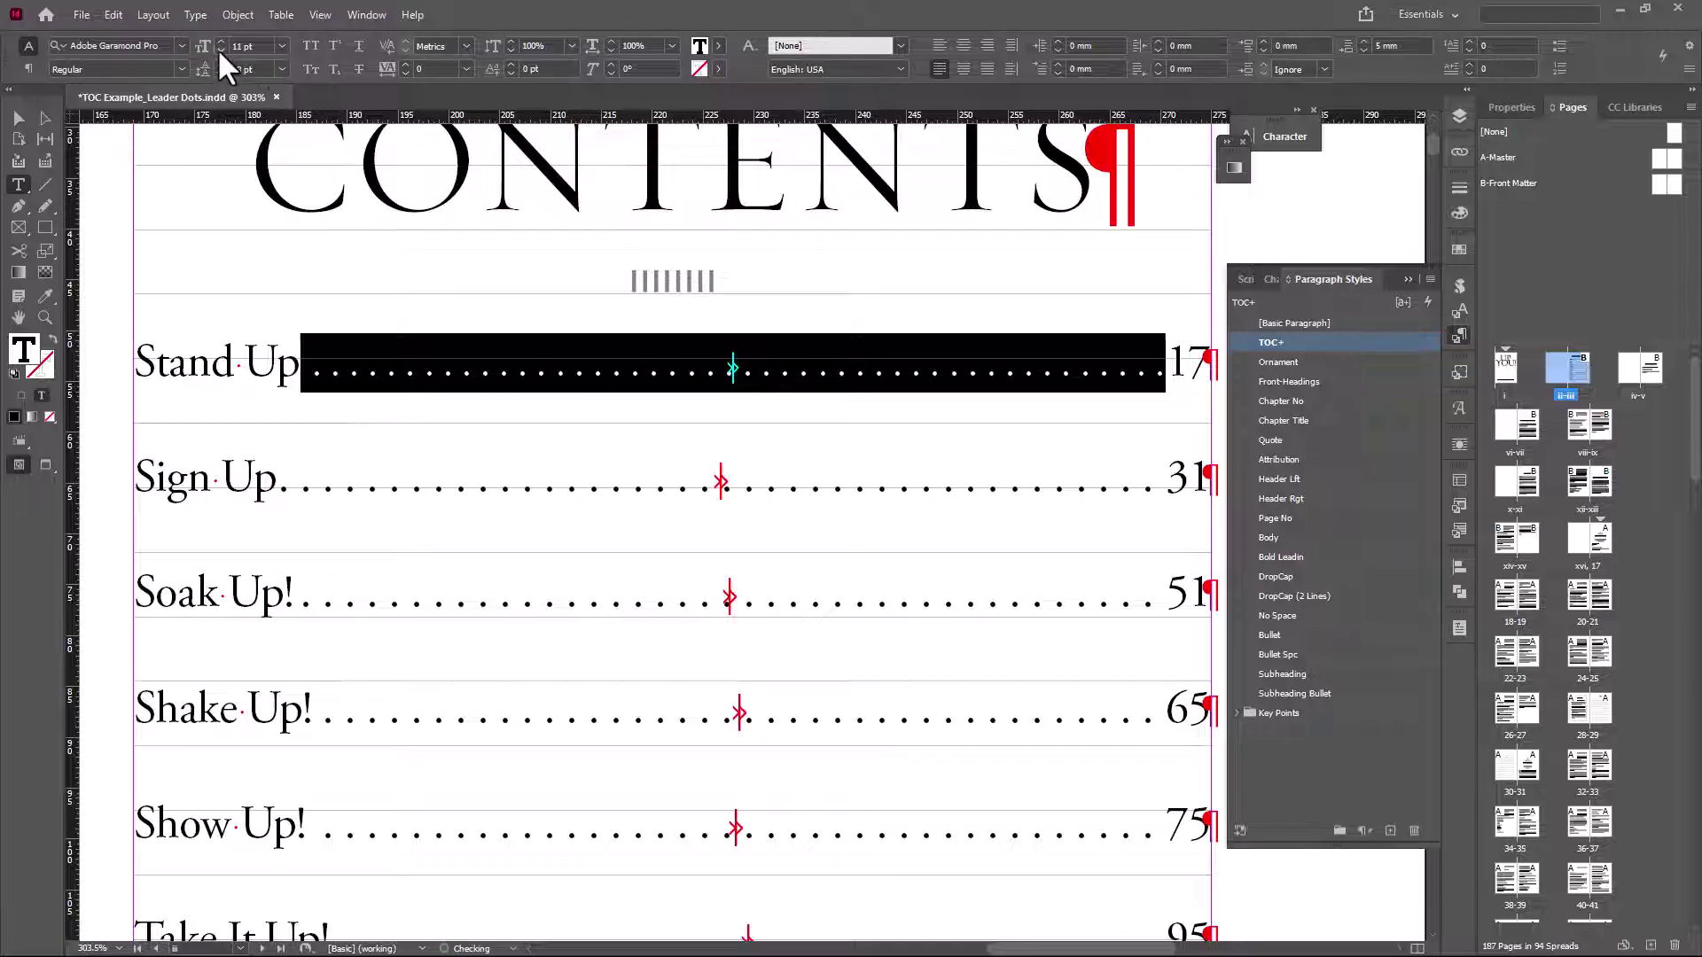
{"action": "left_click", "coordinate": [217, 51]}
{"action": "left_click", "coordinate": [217, 50]}
{"action": "left_click", "coordinate": [220, 49]}
{"action": "left_click", "coordinate": [217, 49]}
{"action": "left_click", "coordinate": [215, 50]}
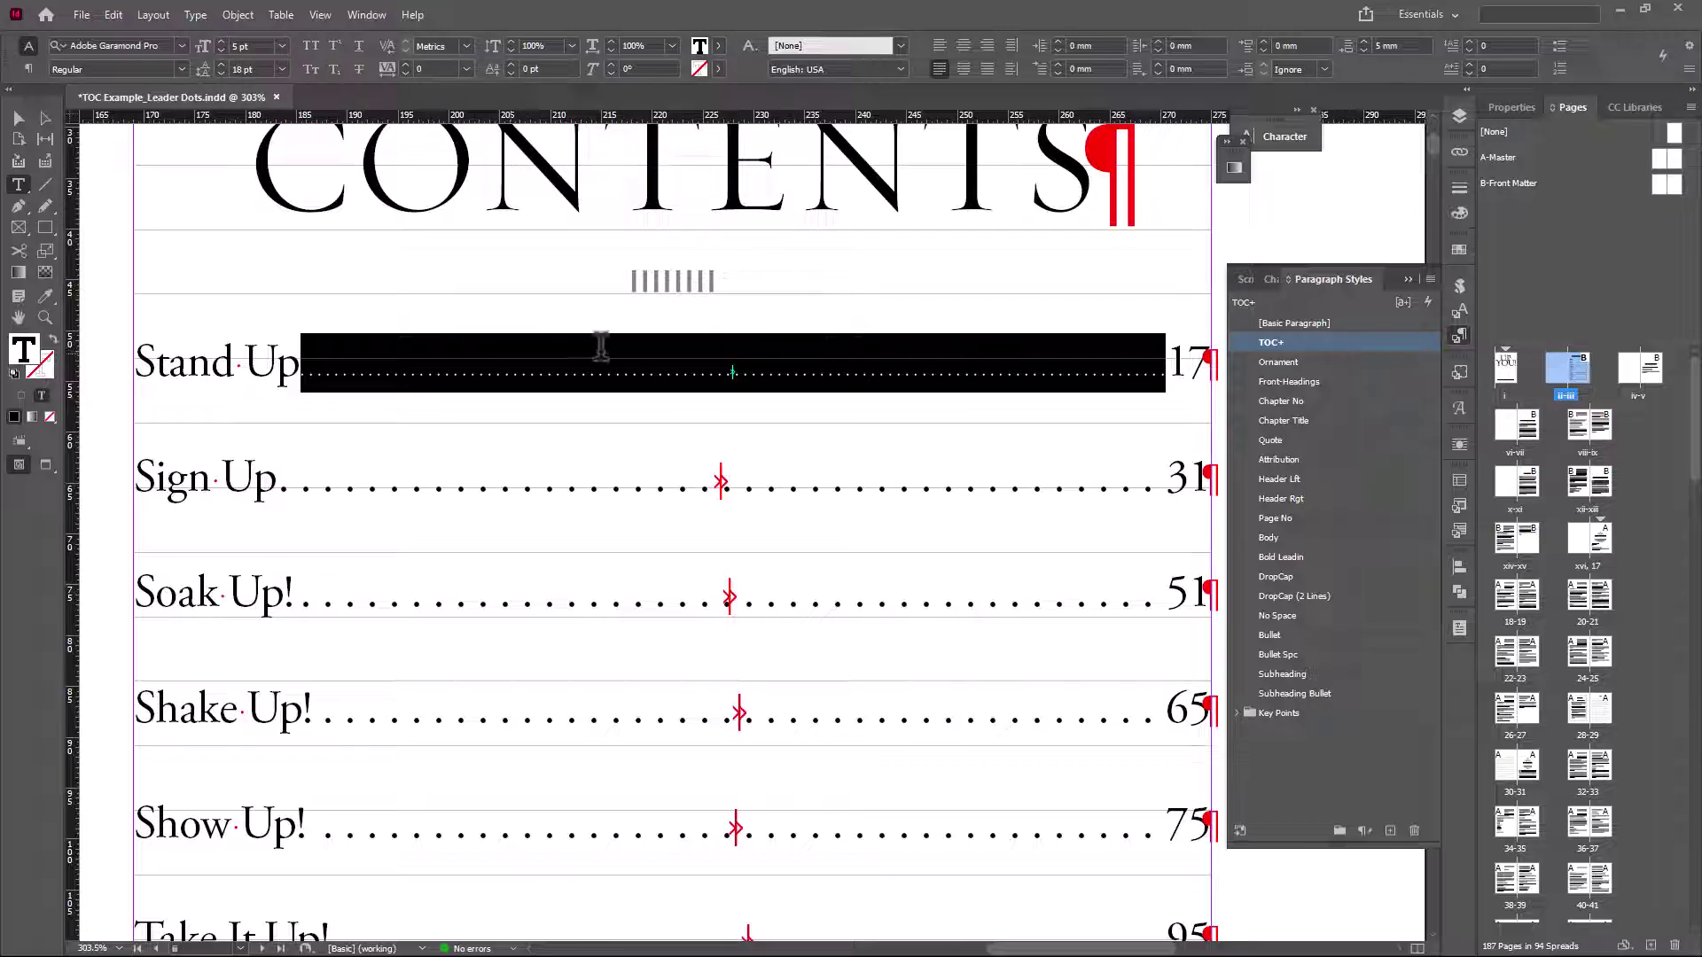
{"action": "left_click", "coordinate": [901, 371]}
{"action": "left_click", "coordinate": [1165, 363]}
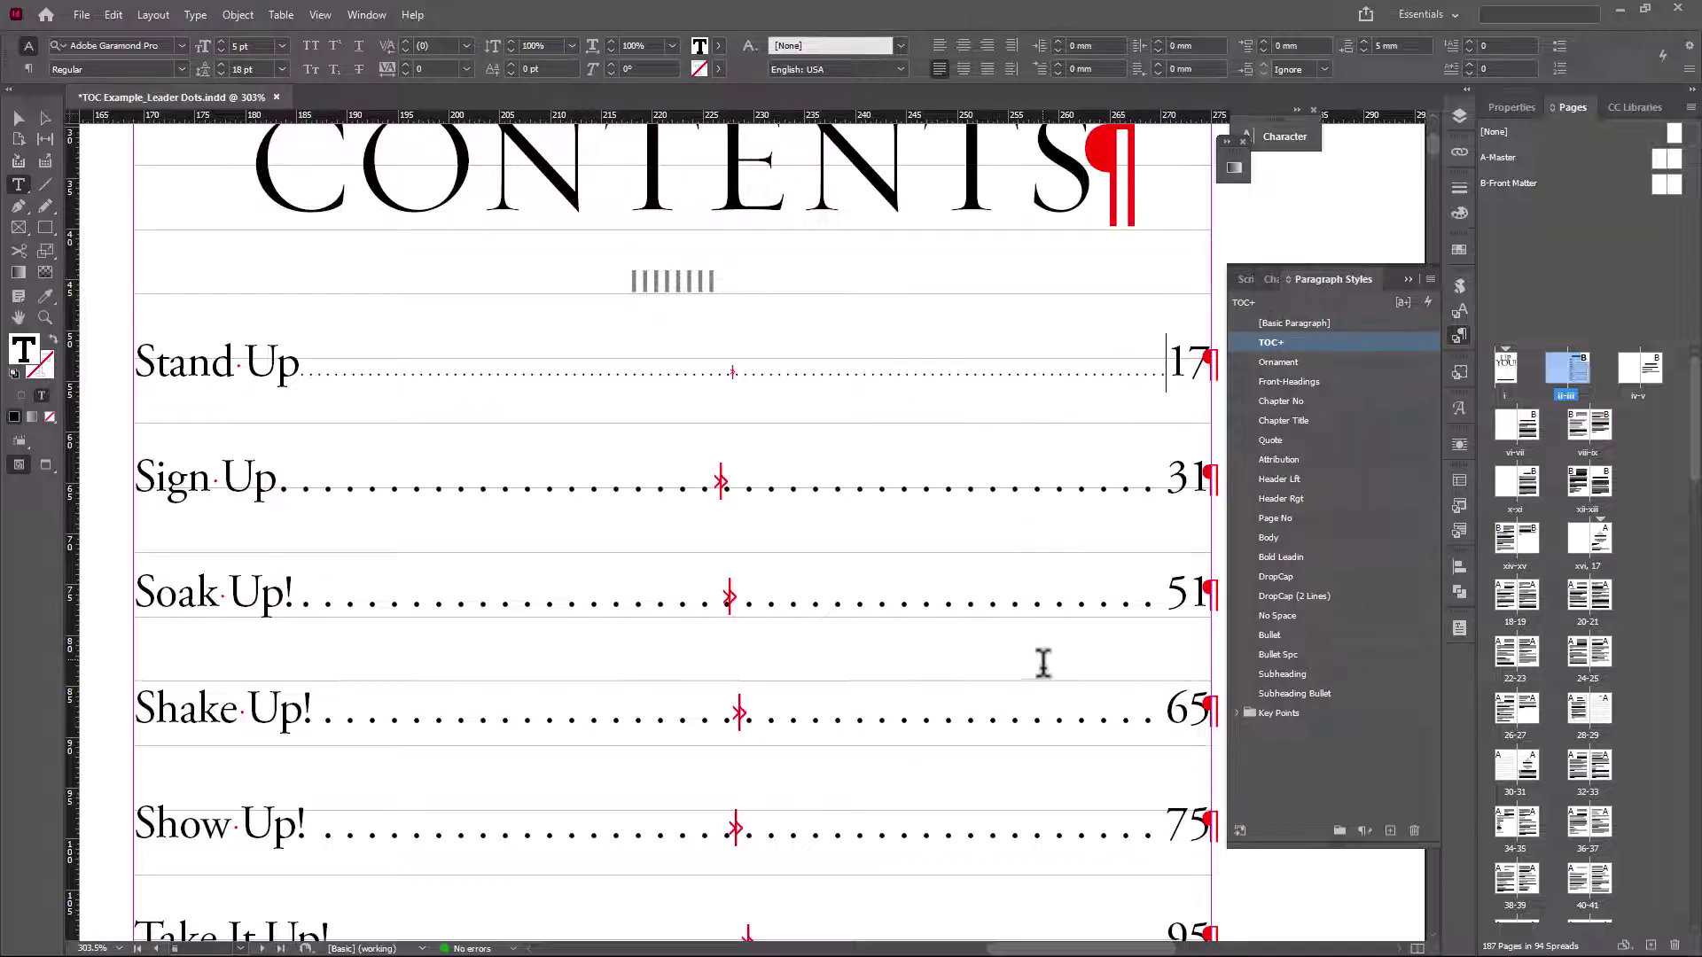
- Create a new character style named Dots from the selected 5 pt leader tab
{"action": "left_click", "coordinate": [1270, 279]}
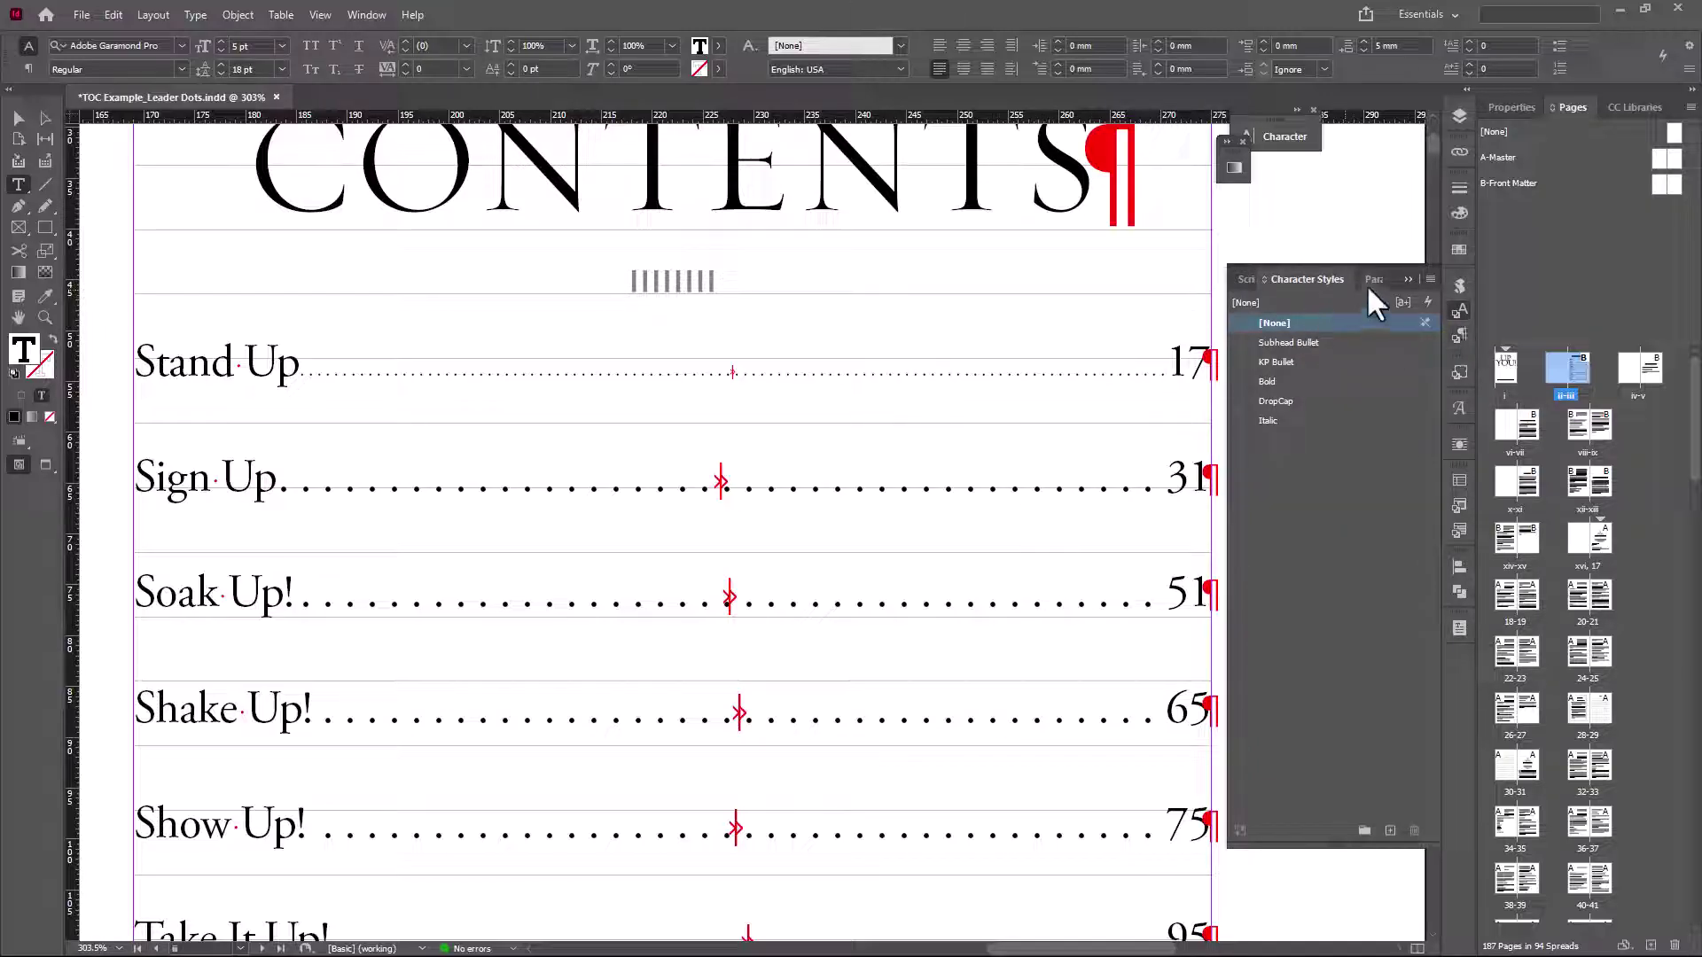
{"action": "left_click_drag", "start_coordinate": [302, 364], "coordinate": [1139, 364]}
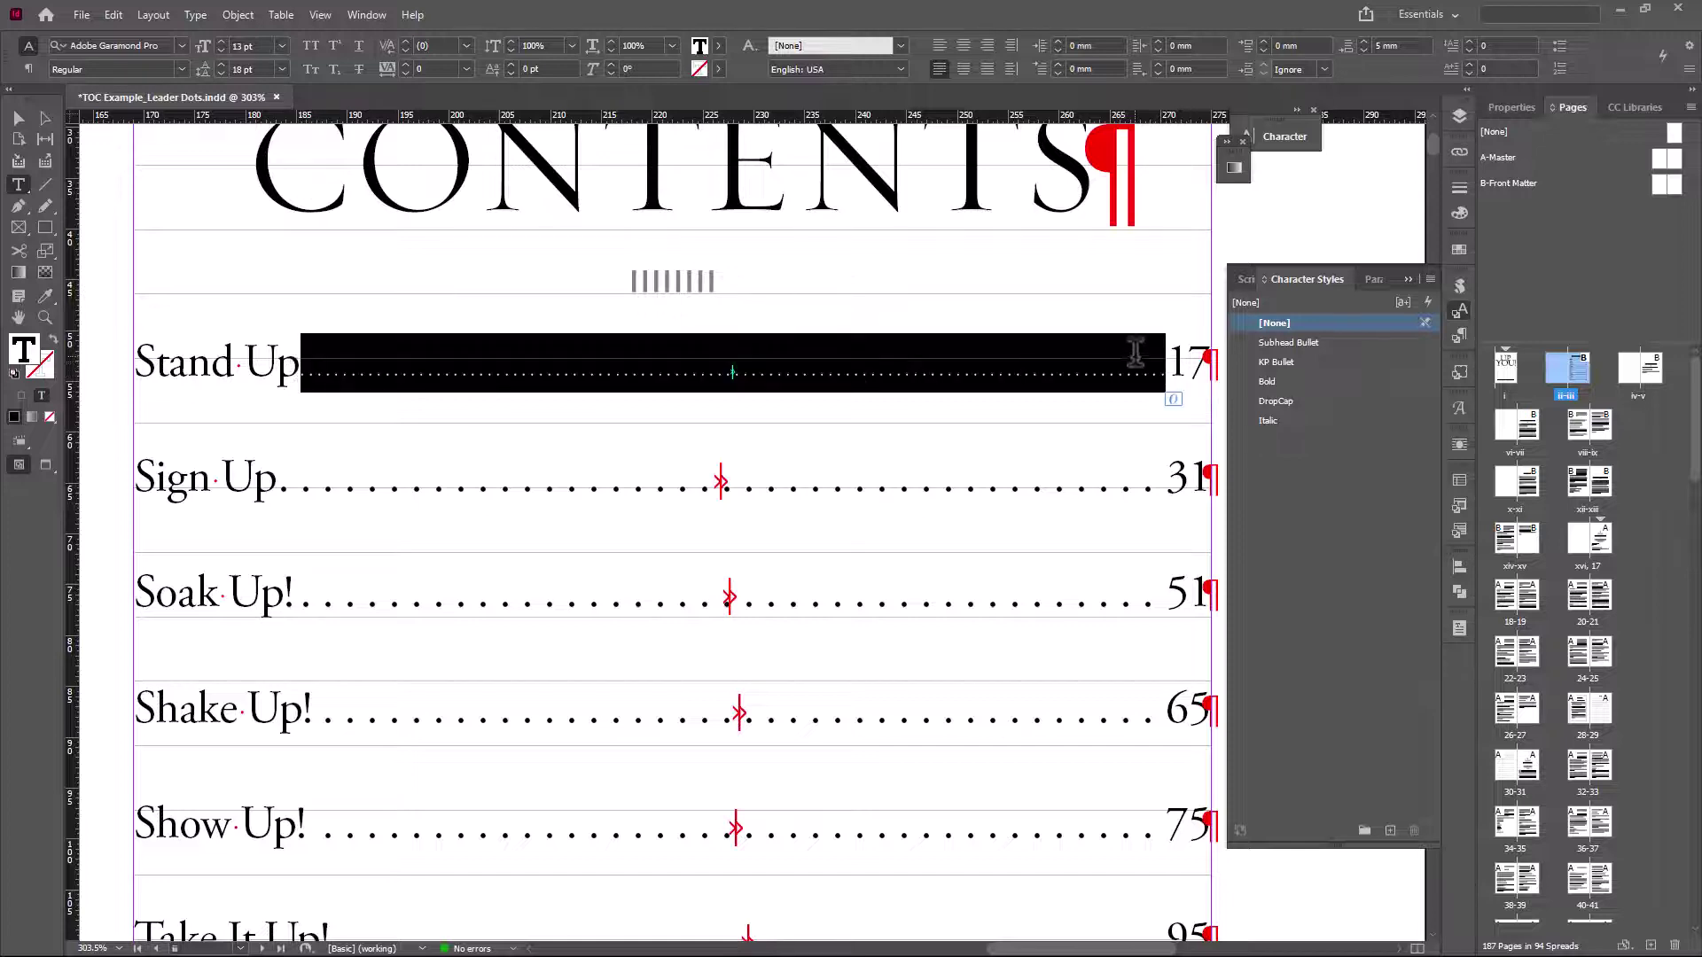
{"action": "left_click", "coordinate": [1430, 279]}
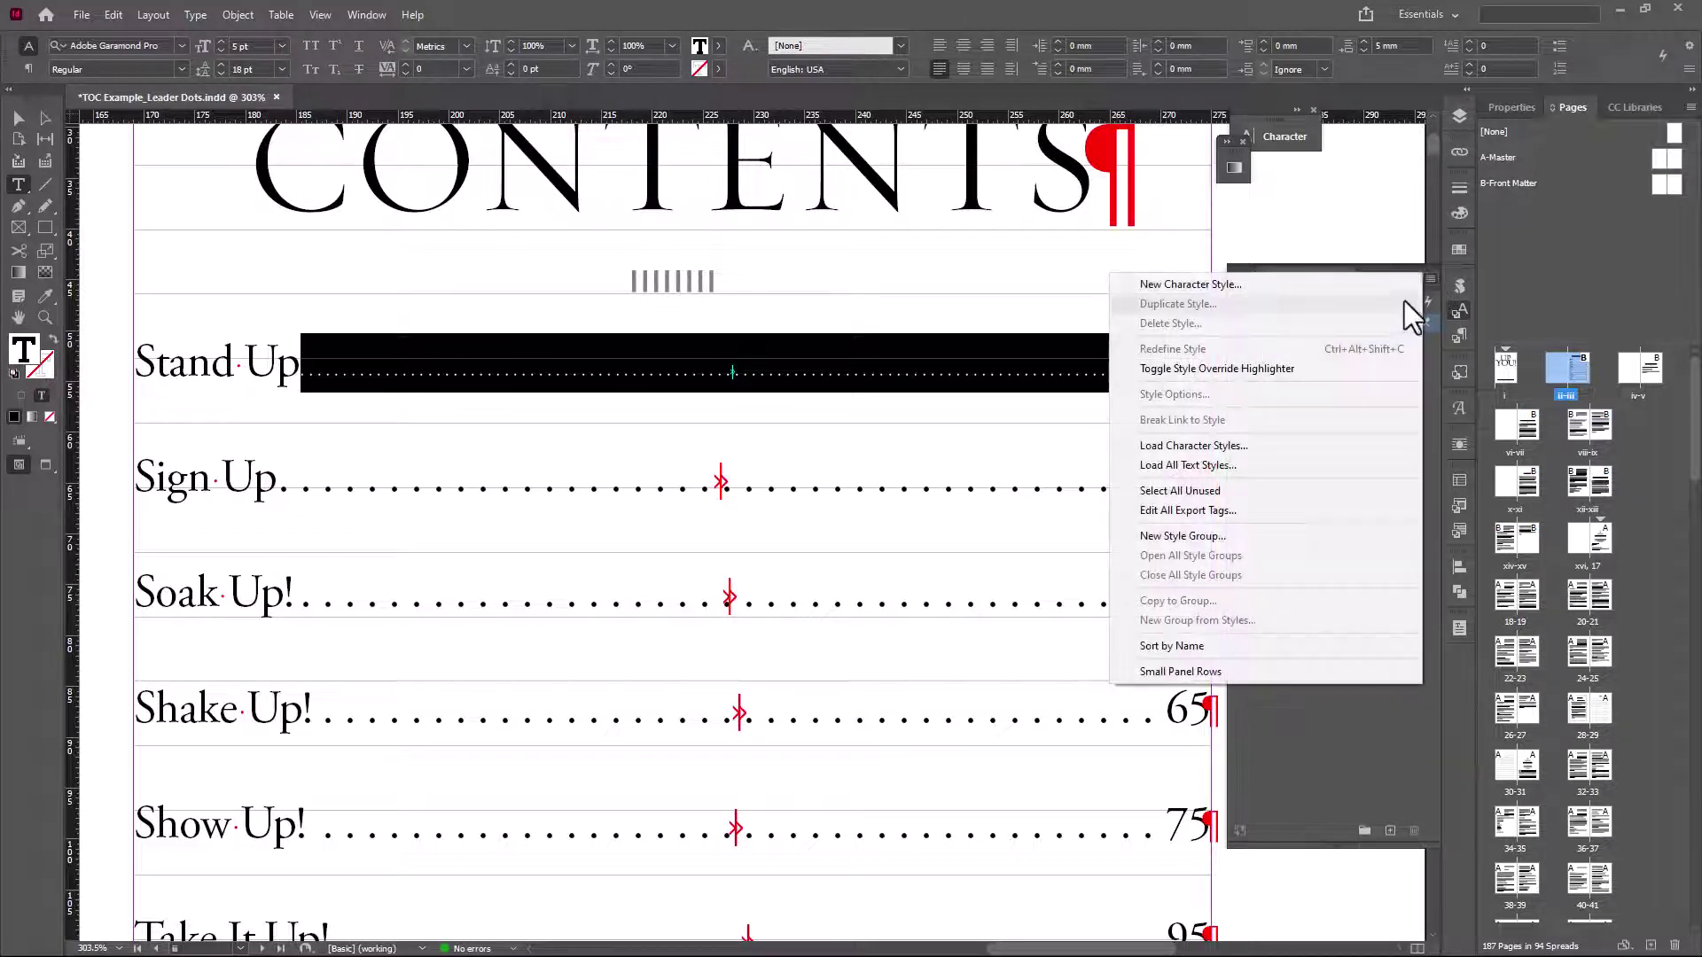
{"action": "left_click", "coordinate": [1209, 301]}
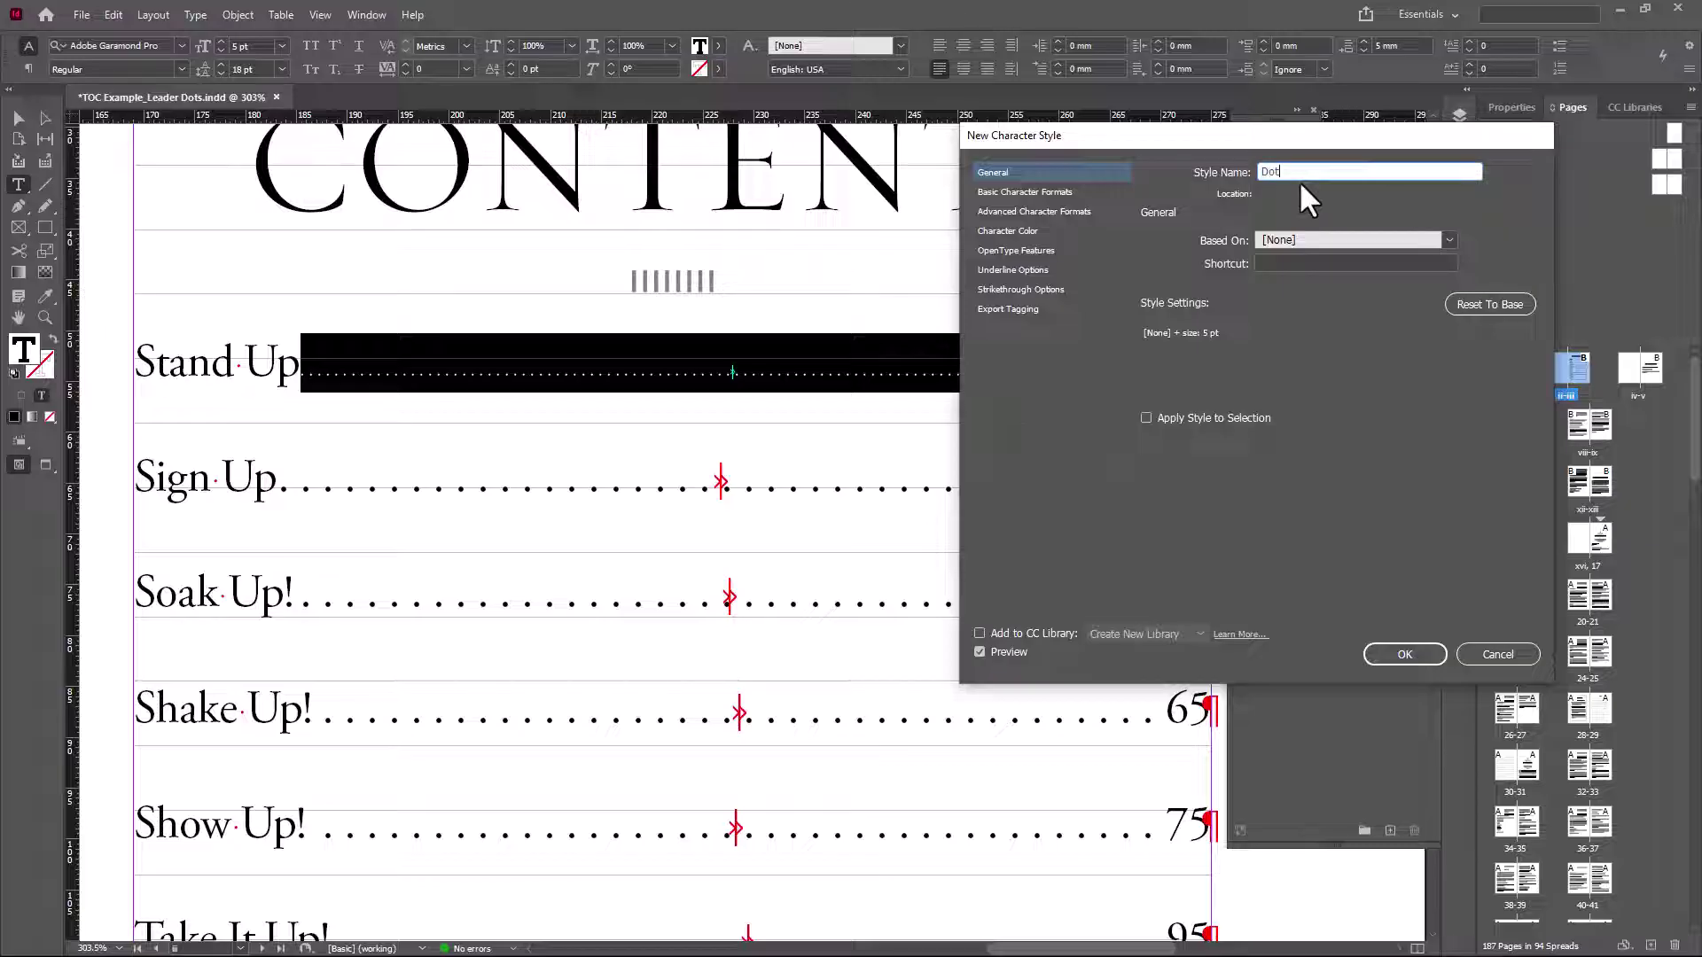
{"action": "left_click", "coordinate": [1404, 654]}
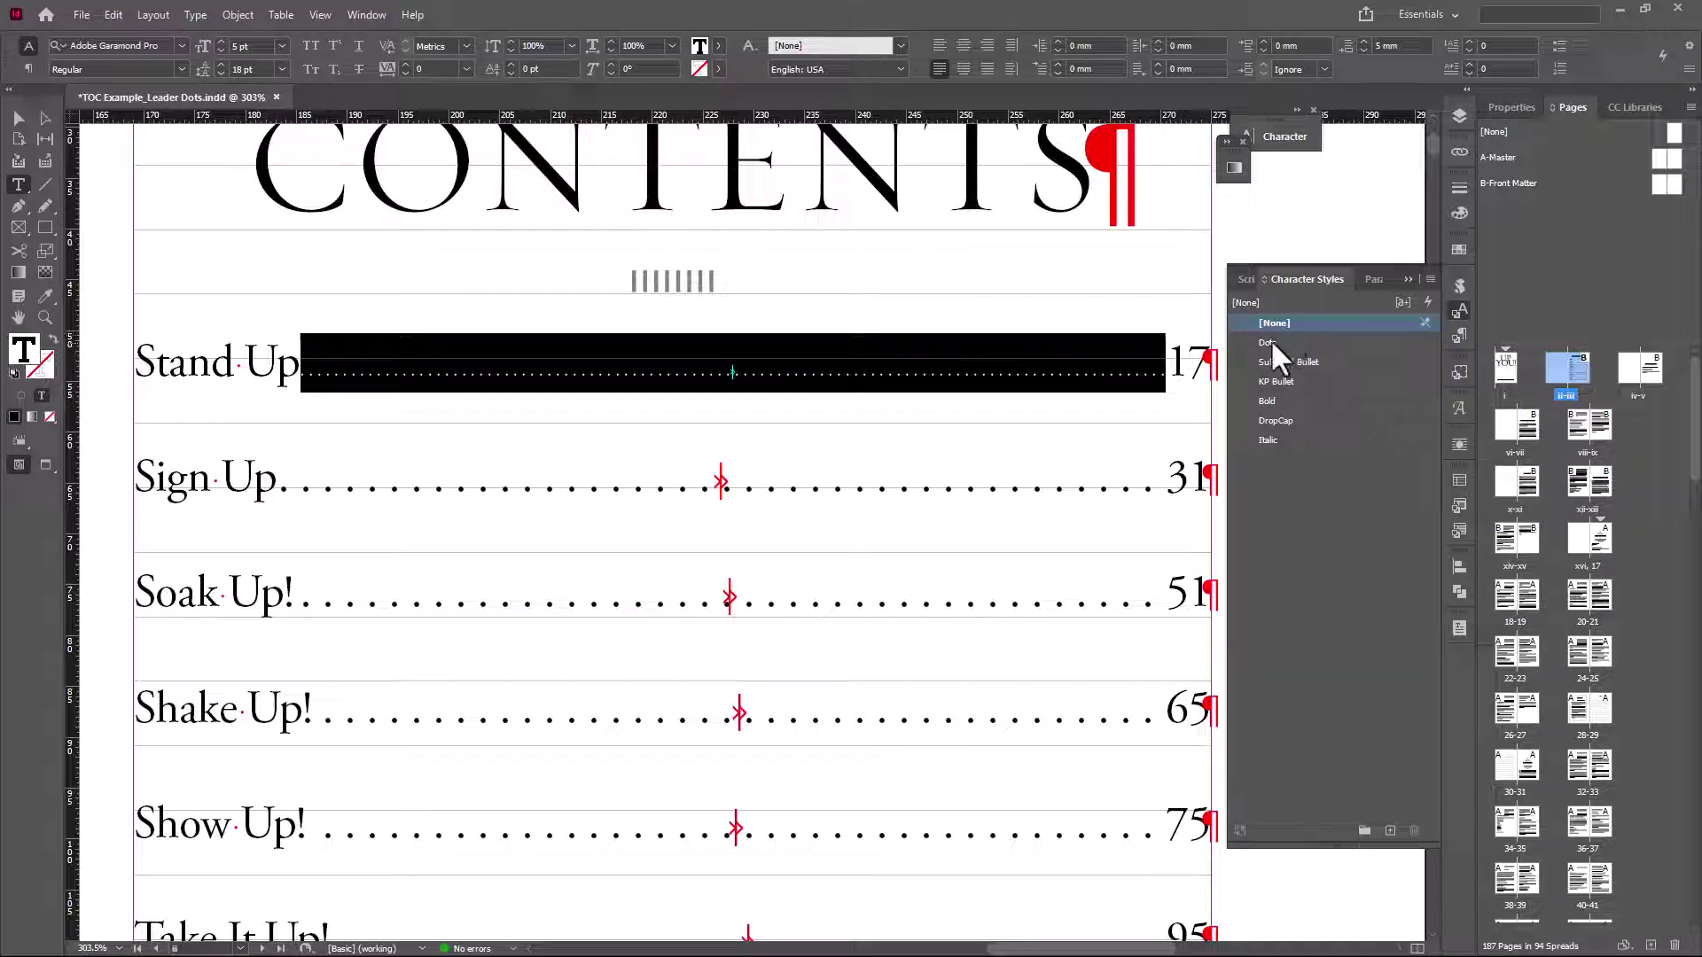
- Review the Dots character style settings to confirm its 5 pt size
{"action": "right_click", "coordinate": [1264, 341]}
{"action": "left_click", "coordinate": [1321, 360]}
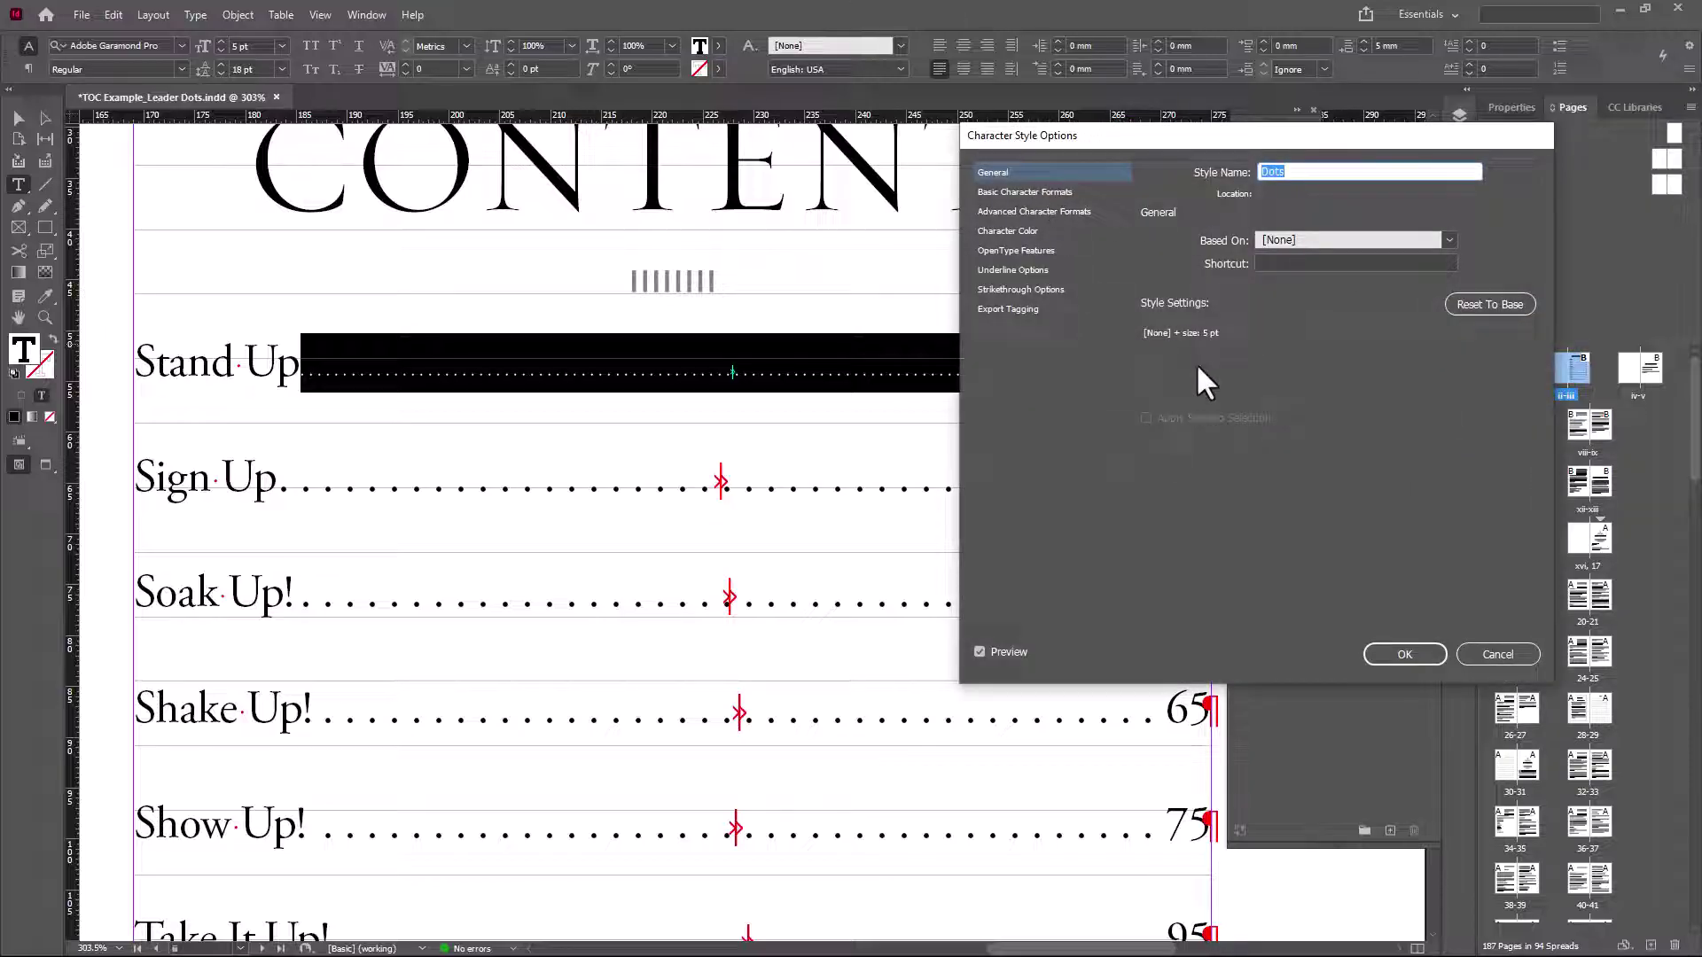
{"action": "left_click", "coordinate": [1406, 654]}
{"action": "left_click", "coordinate": [1181, 432]}
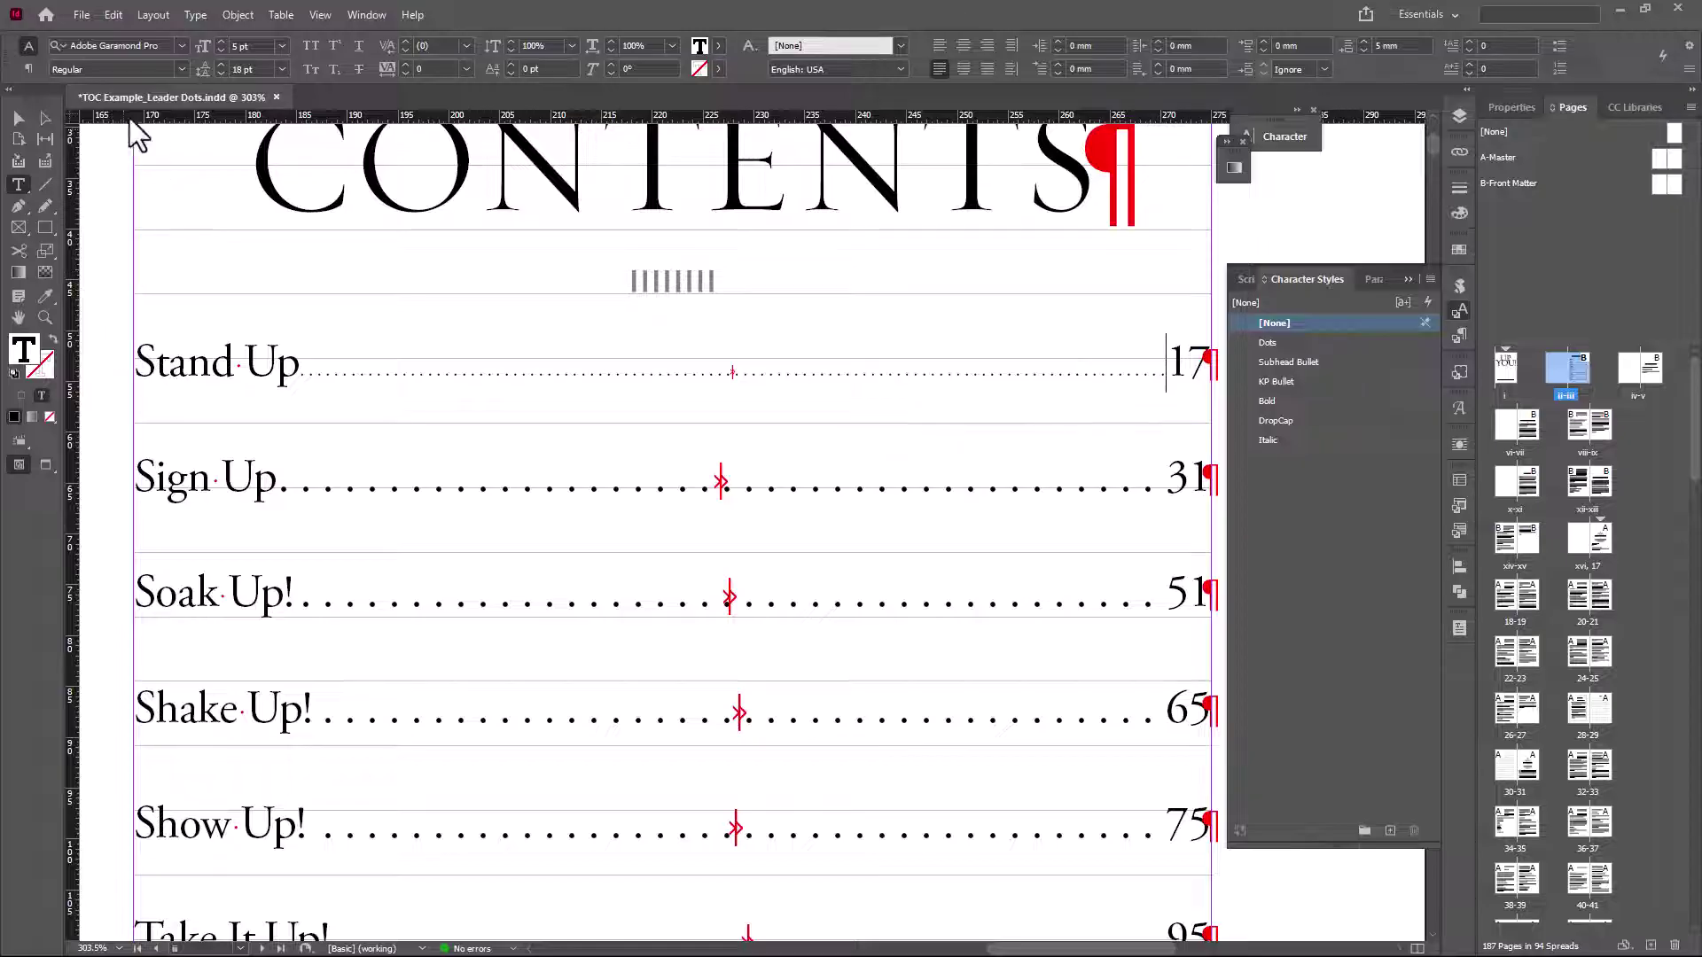
- Edit the TOC_2 contents style so the Between Entry and Number style is Dots
{"action": "left_click", "coordinate": [154, 16]}
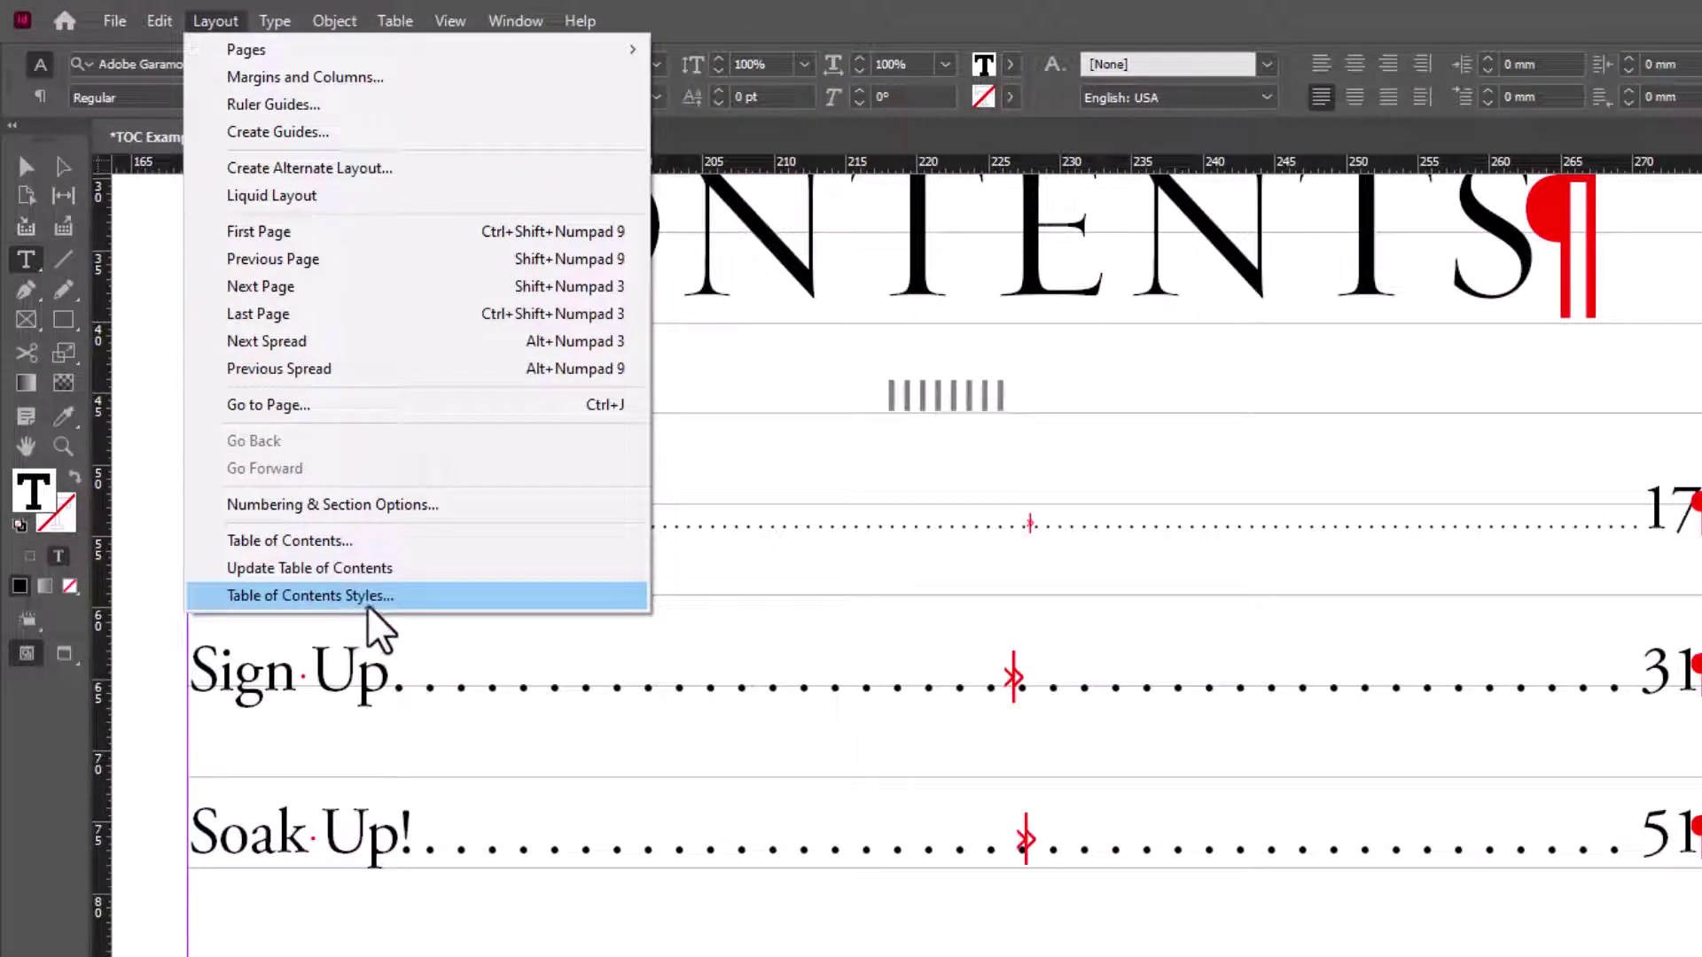
{"action": "left_click", "coordinate": [373, 597]}
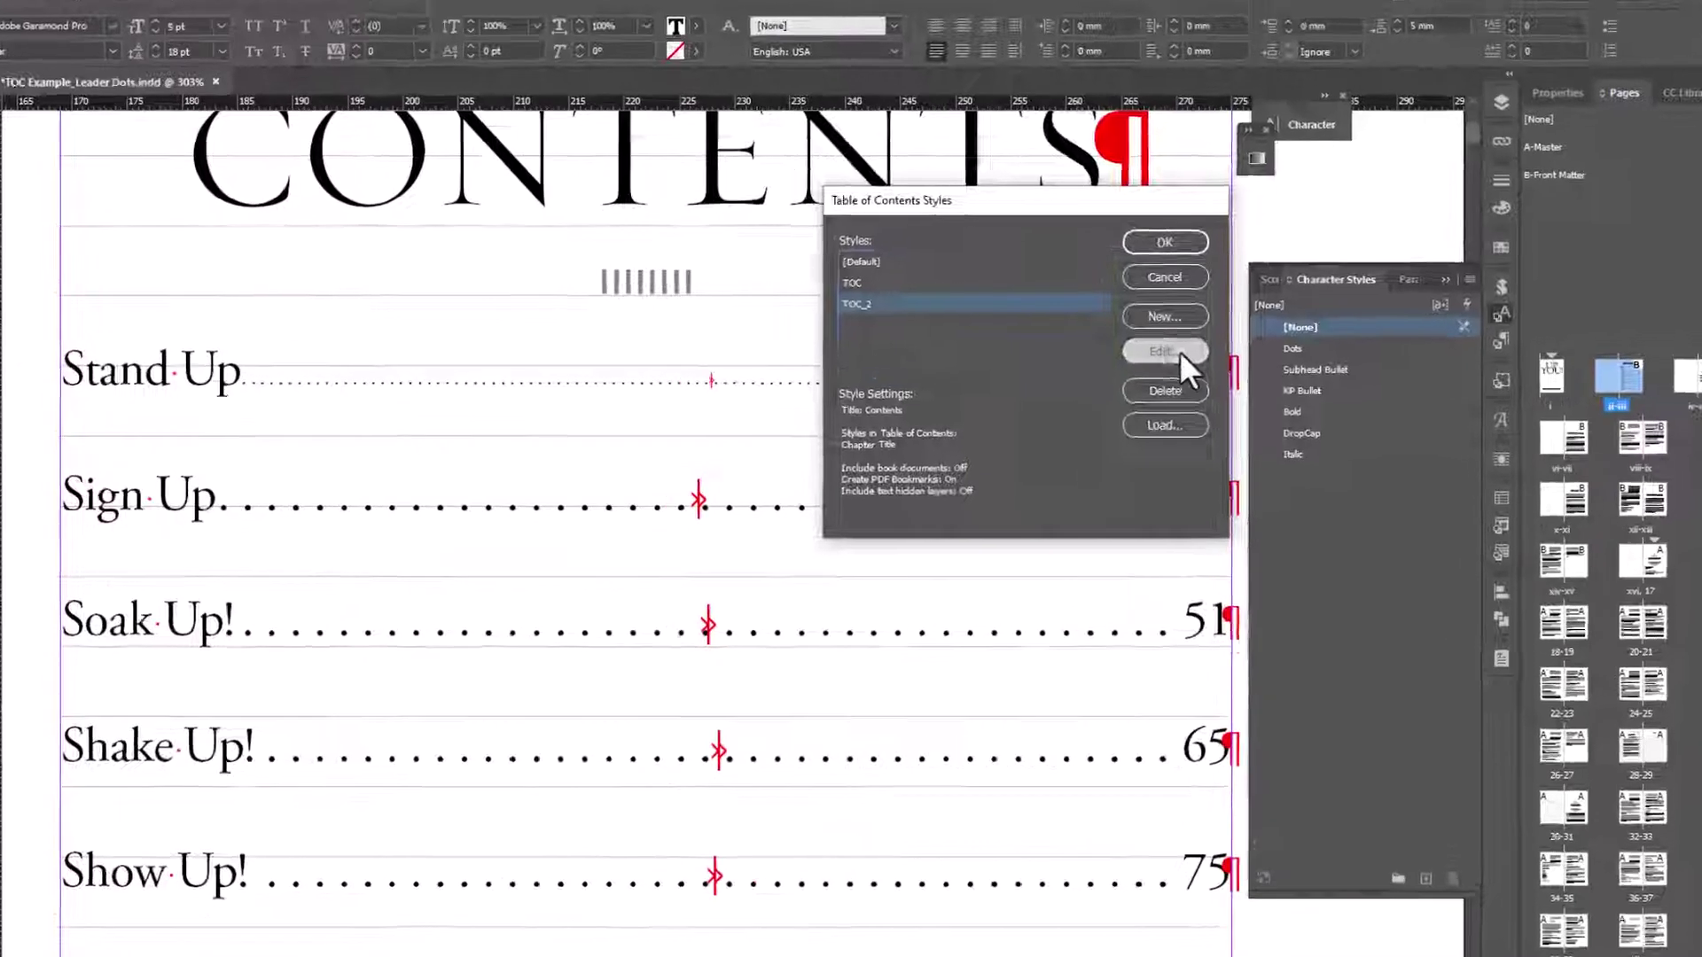
{"action": "left_click", "coordinate": [1163, 345]}
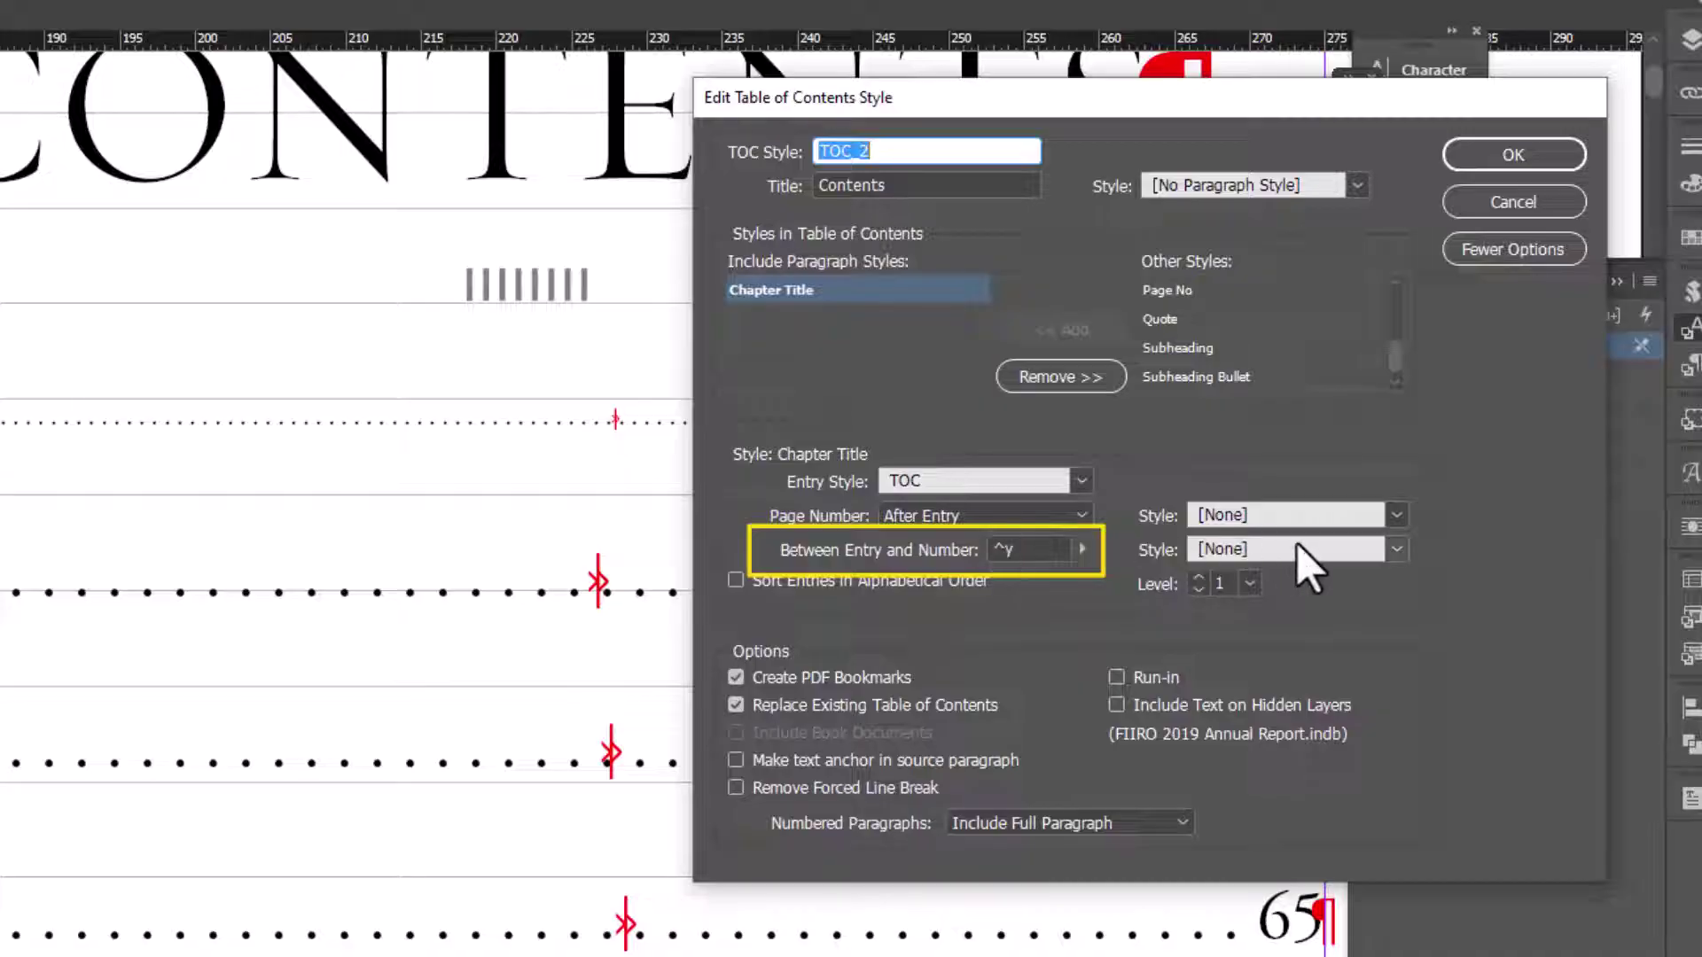
{"action": "left_click", "coordinate": [1395, 549]}
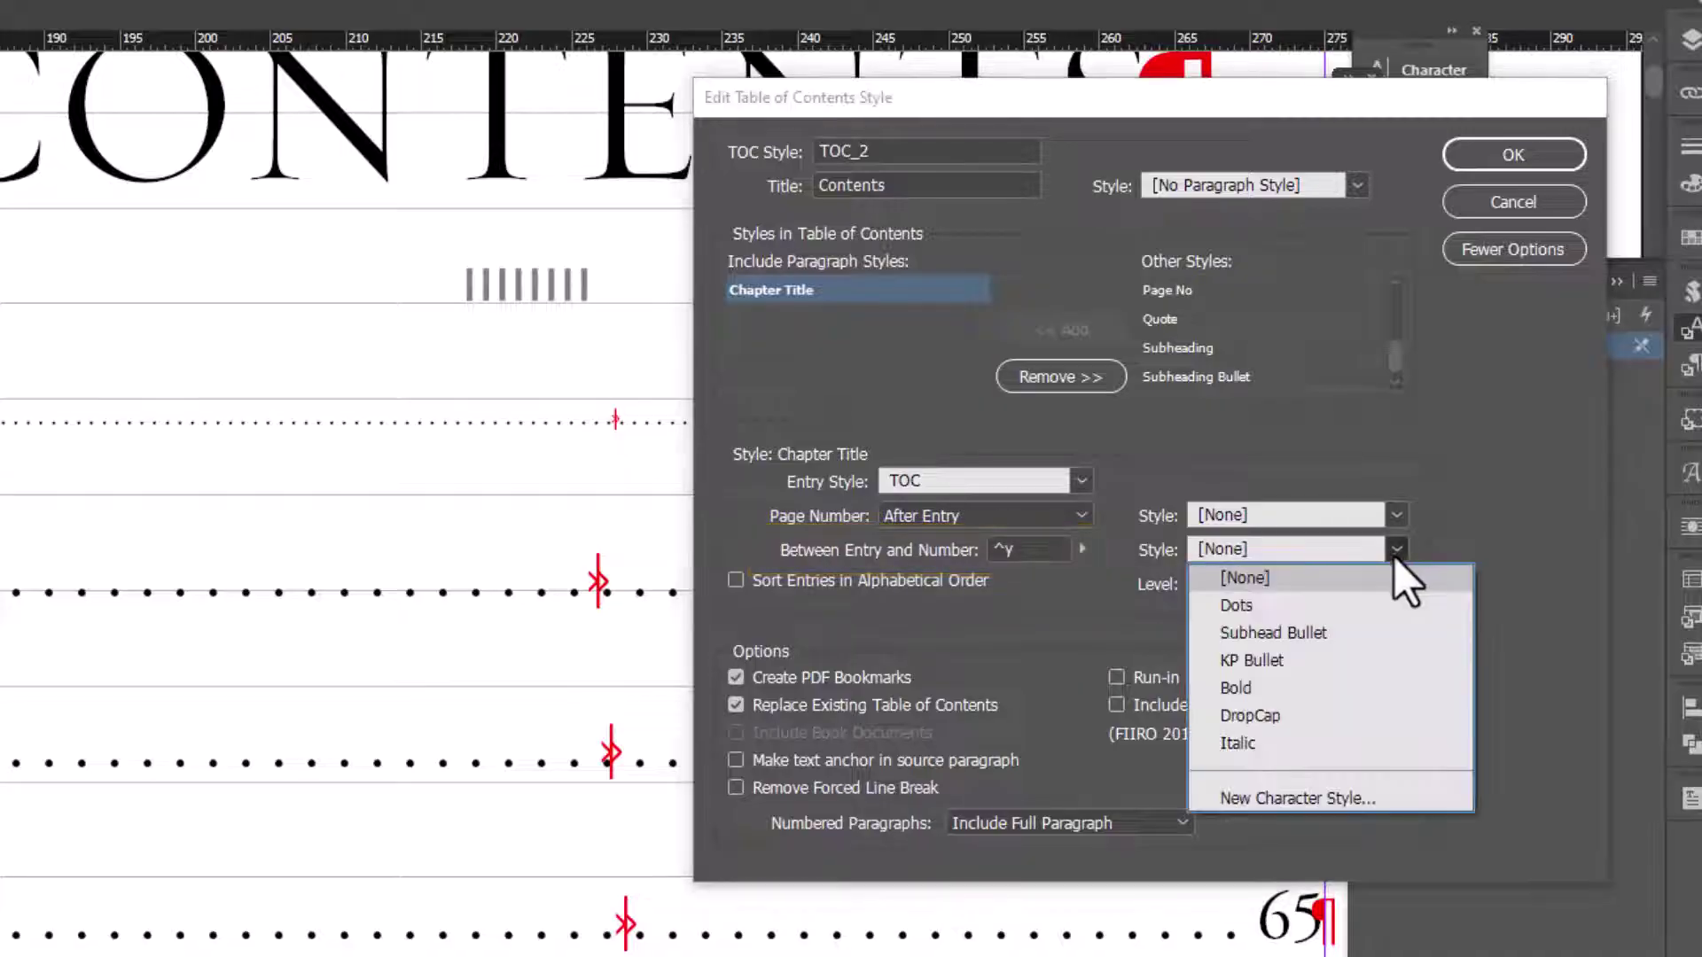
{"action": "left_click", "coordinate": [1297, 604]}
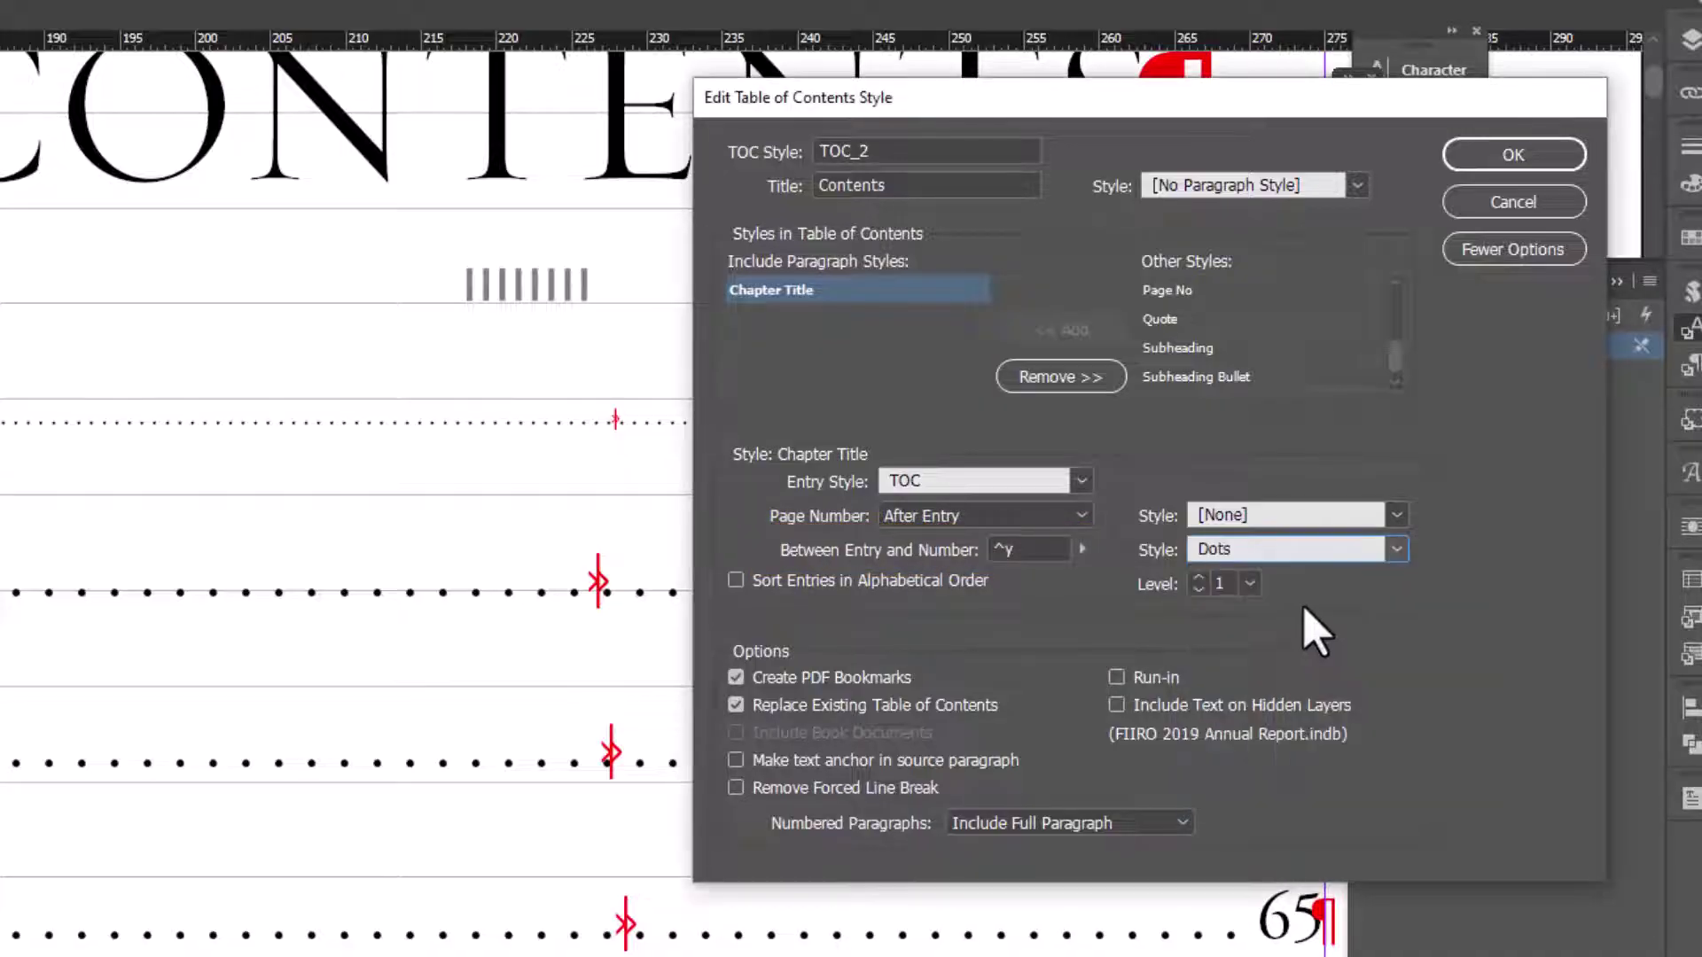
{"action": "left_click", "coordinate": [1513, 155]}
{"action": "left_click", "coordinate": [1234, 232]}
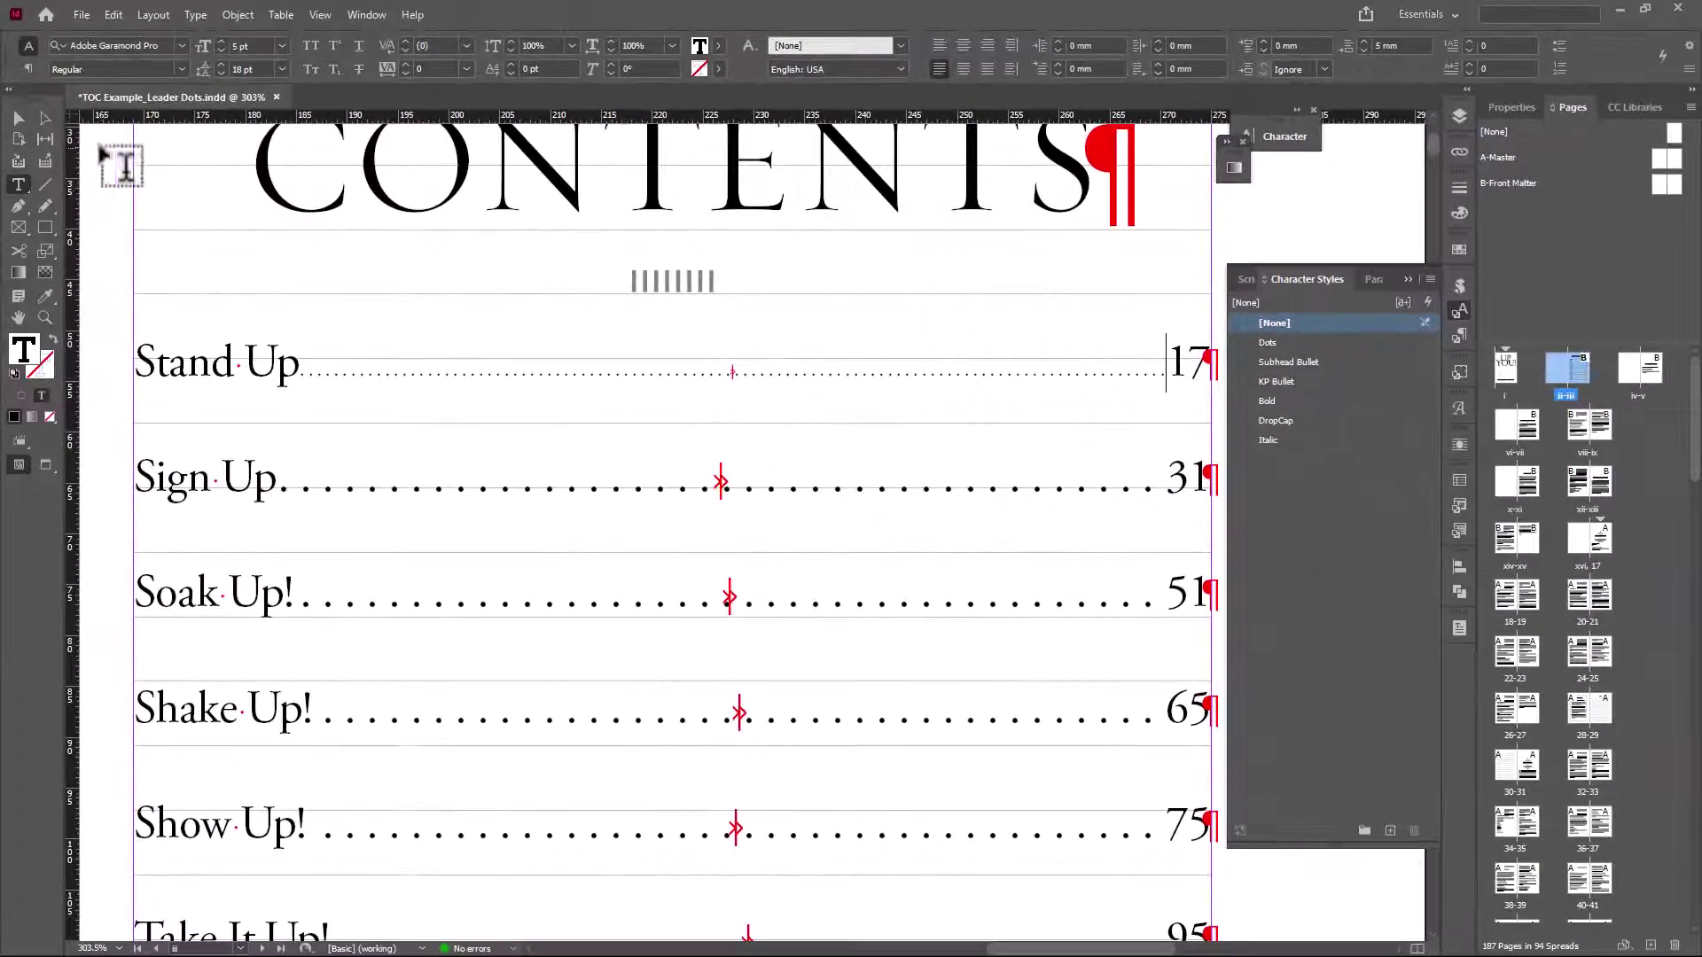
{"action": "left_click", "coordinate": [19, 118]}
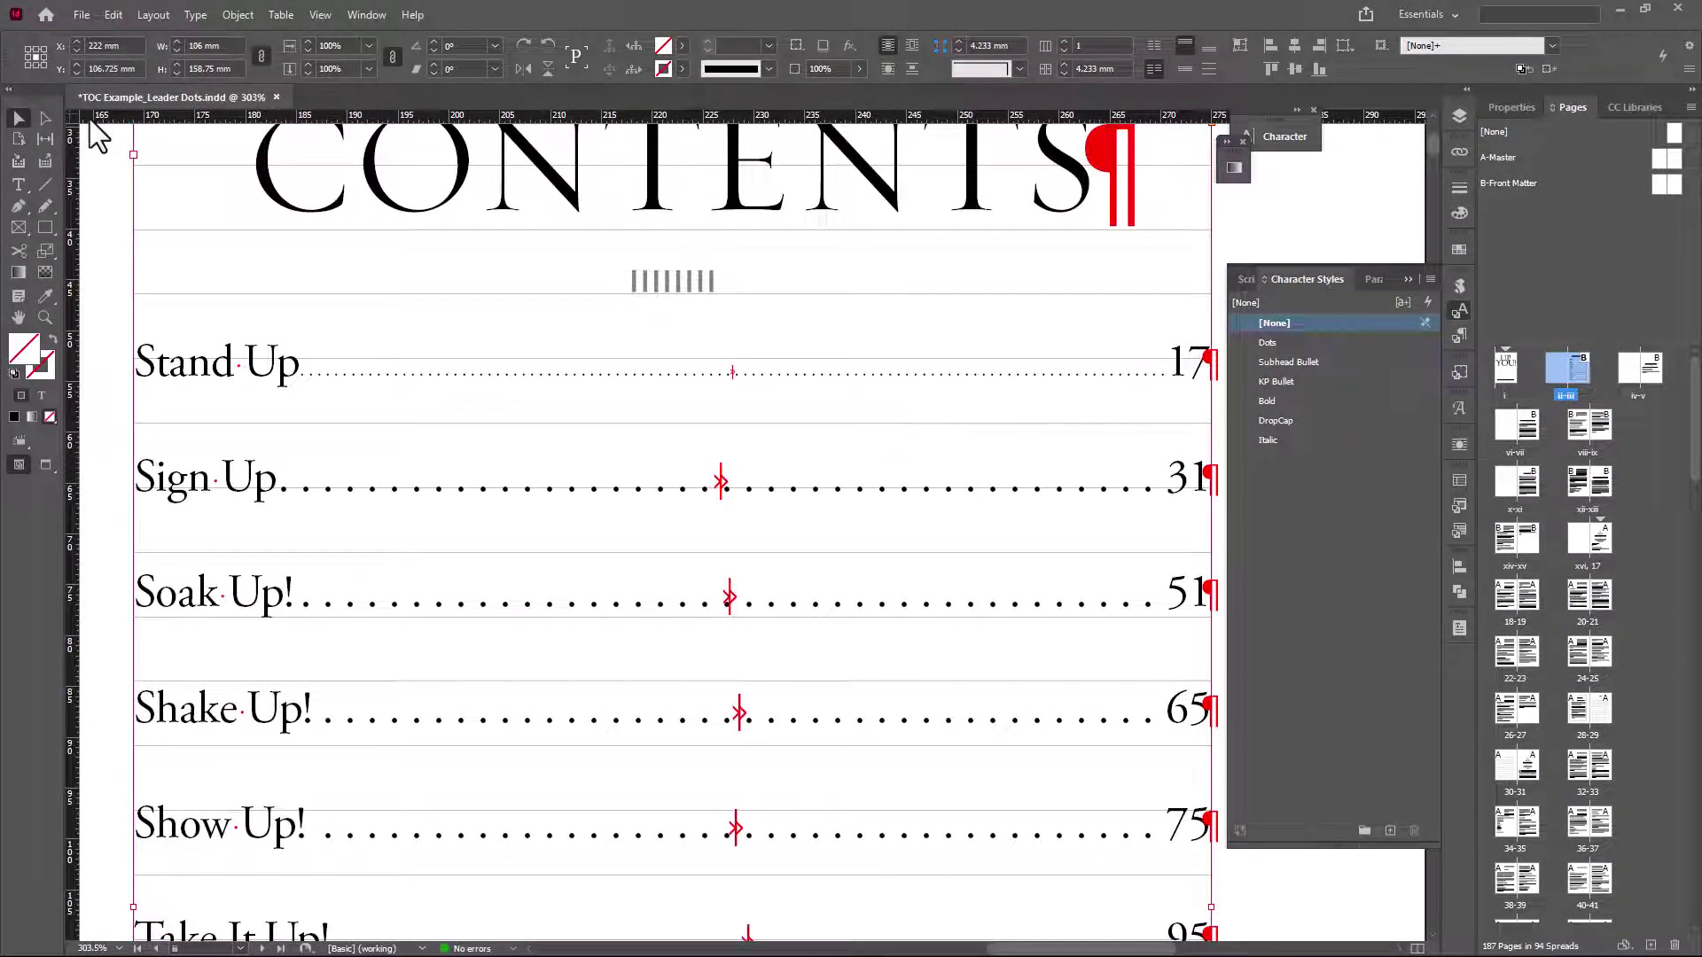
- Fit the page in view and update the table of contents with the new TOC_2 style
{"action": "key", "text": "ctrl+0"}
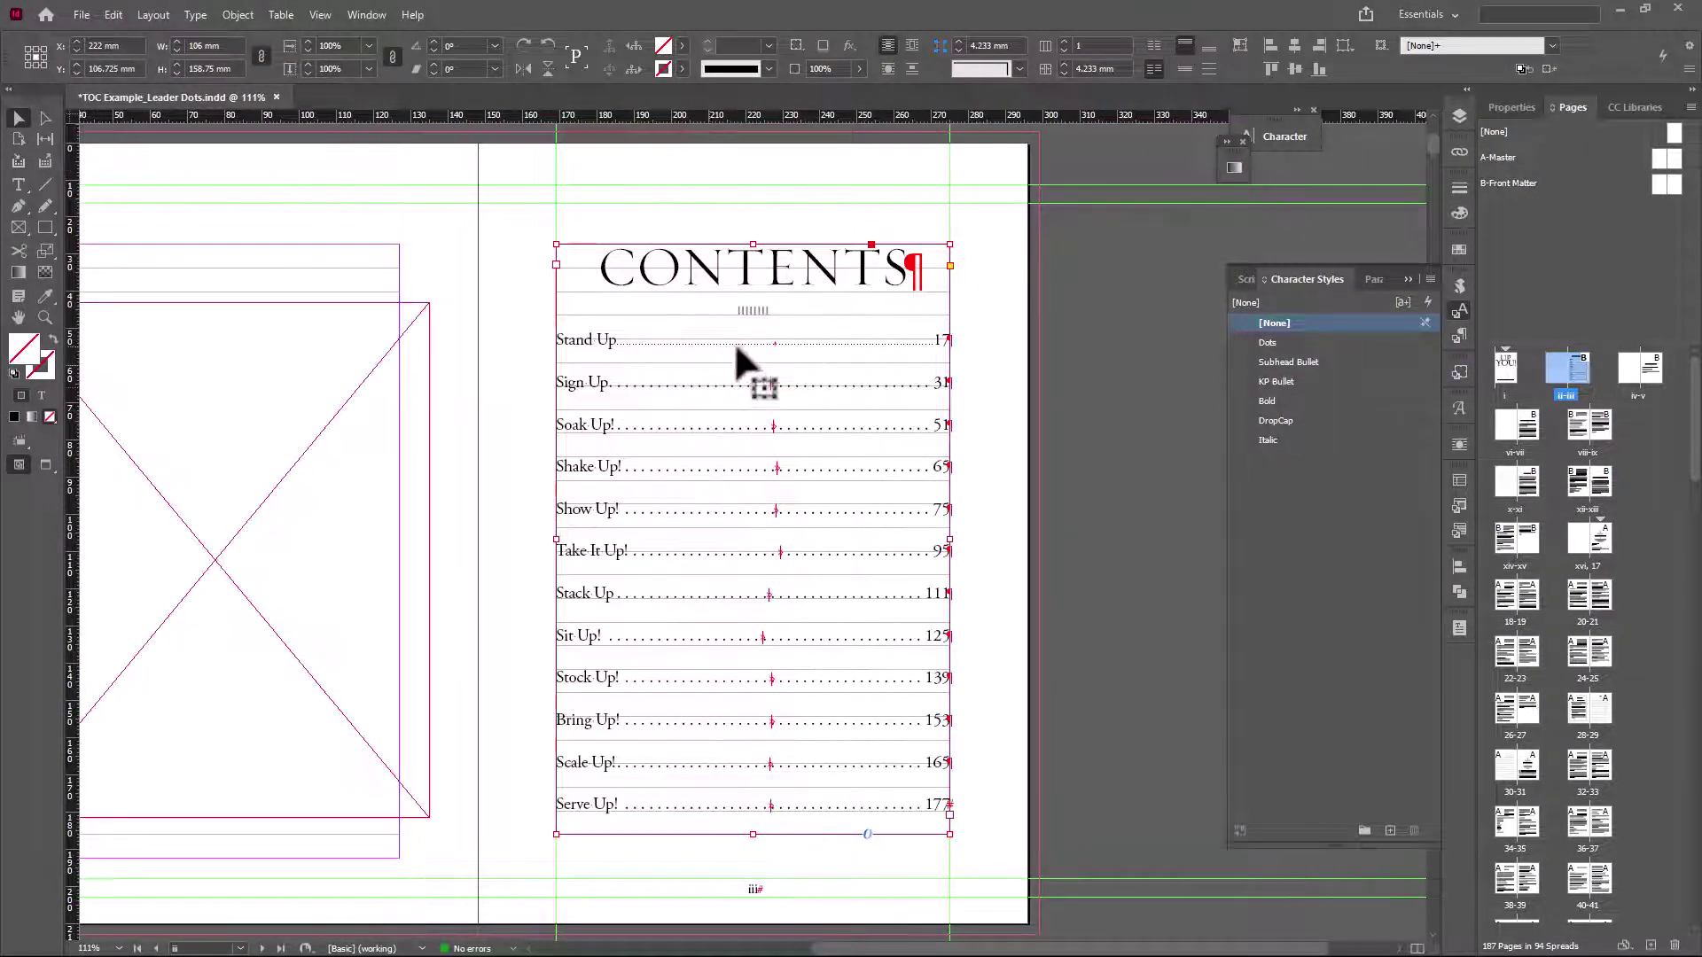
{"action": "left_click", "coordinate": [154, 16]}
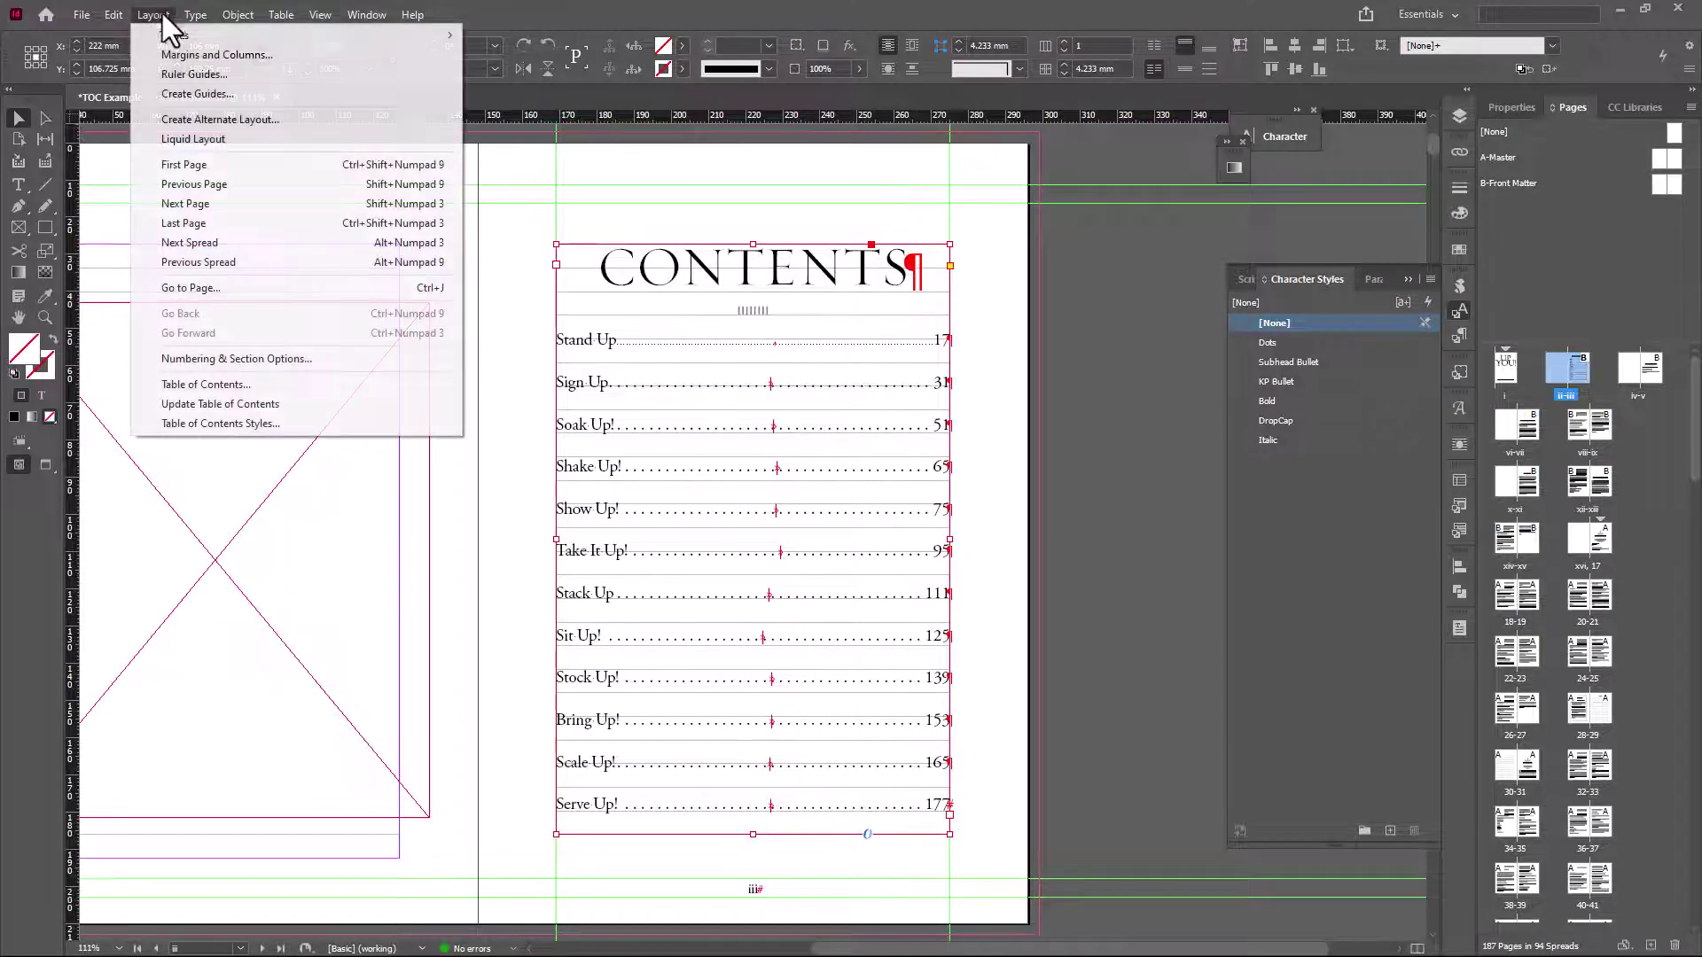
{"action": "left_click", "coordinate": [293, 406]}
{"action": "left_click", "coordinate": [993, 516]}
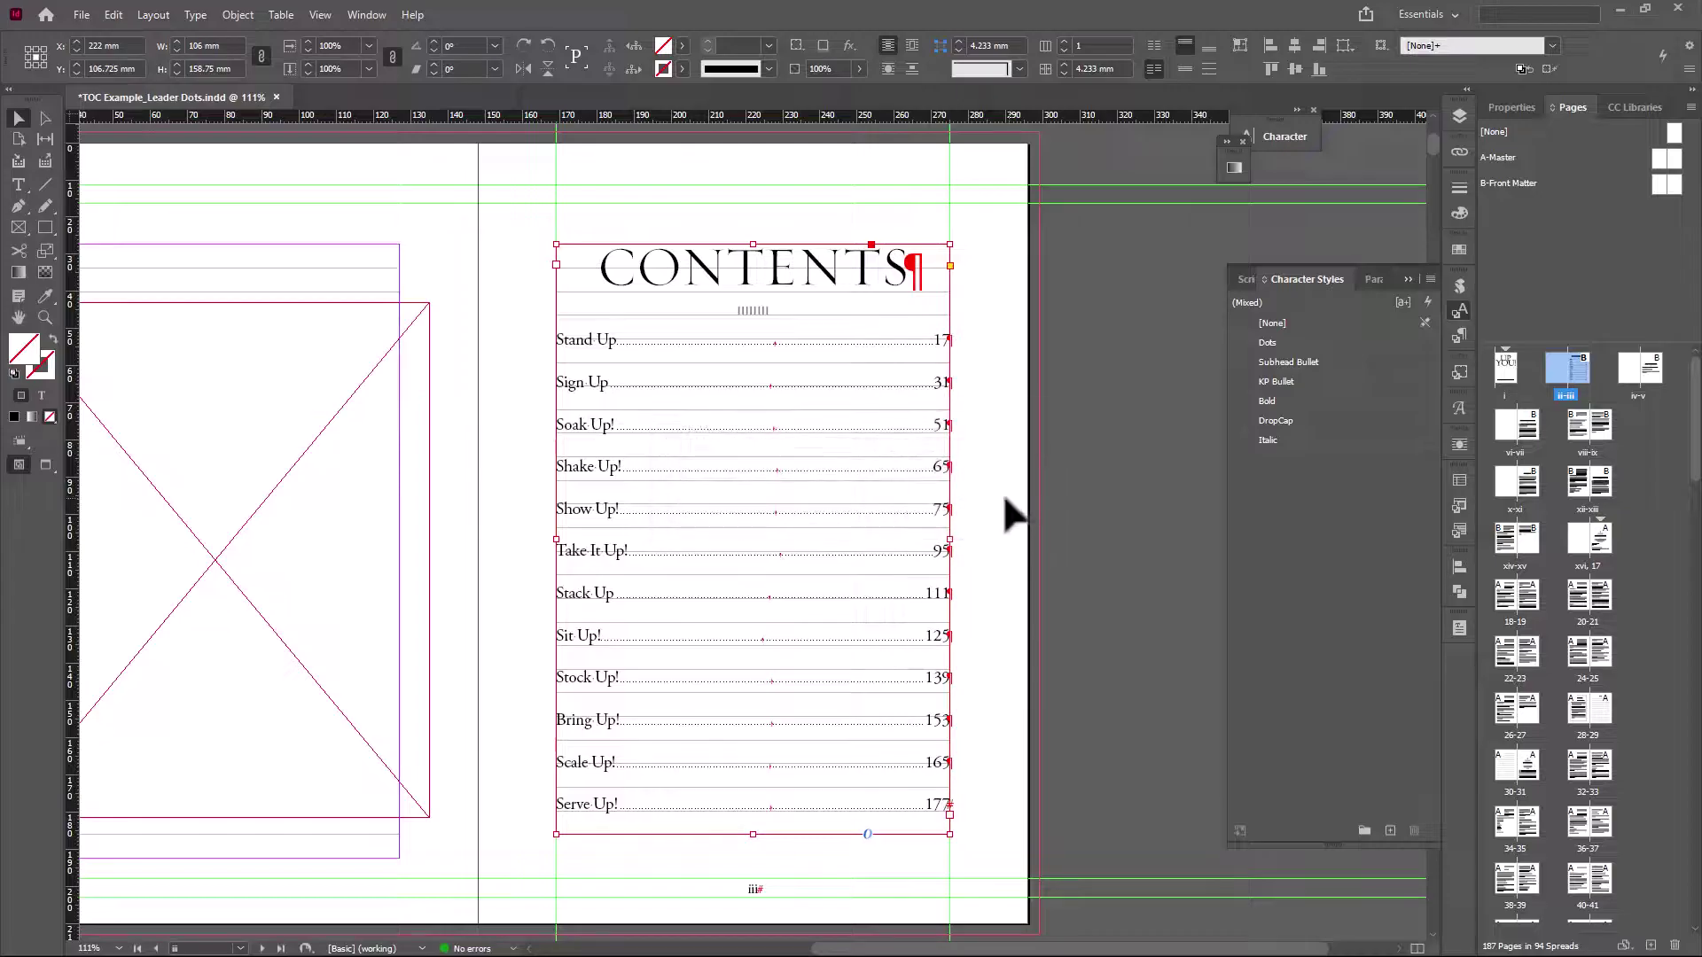
{"action": "left_click", "coordinate": [997, 494]}
- Switch to Preview mode and zoom in on the top contents entries to check the fine dots
{"action": "key", "text": "w"}
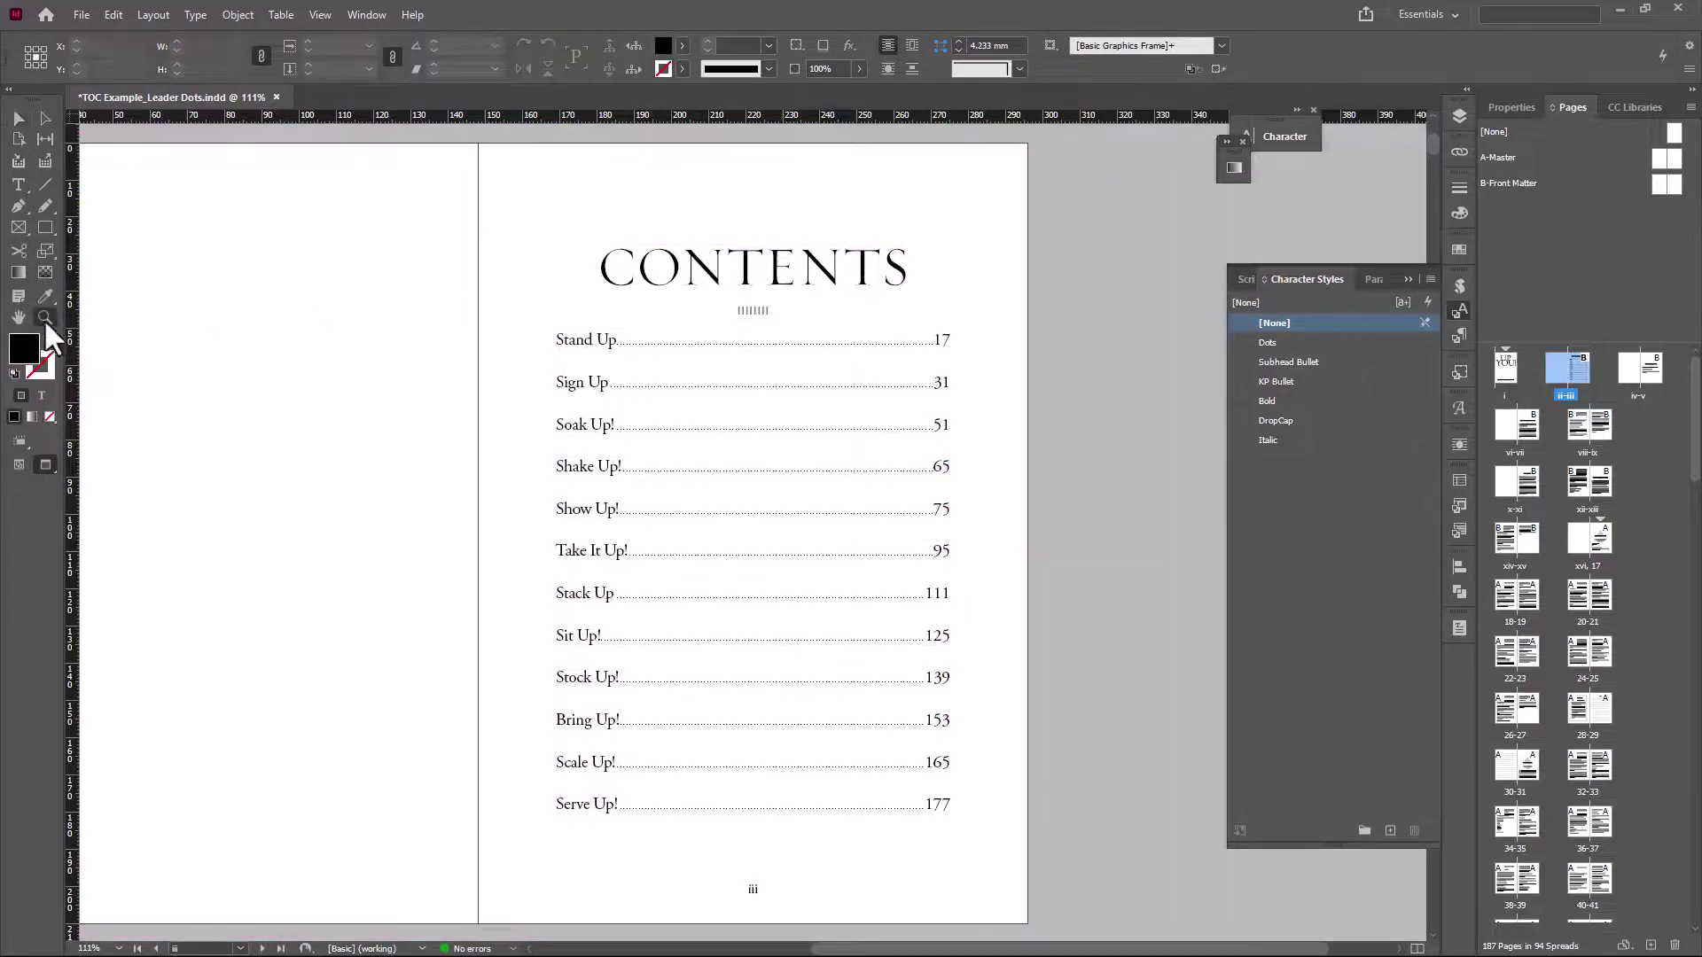
{"action": "left_click", "coordinate": [44, 318]}
{"action": "left_click_drag", "start_coordinate": [525, 307], "coordinate": [981, 589]}
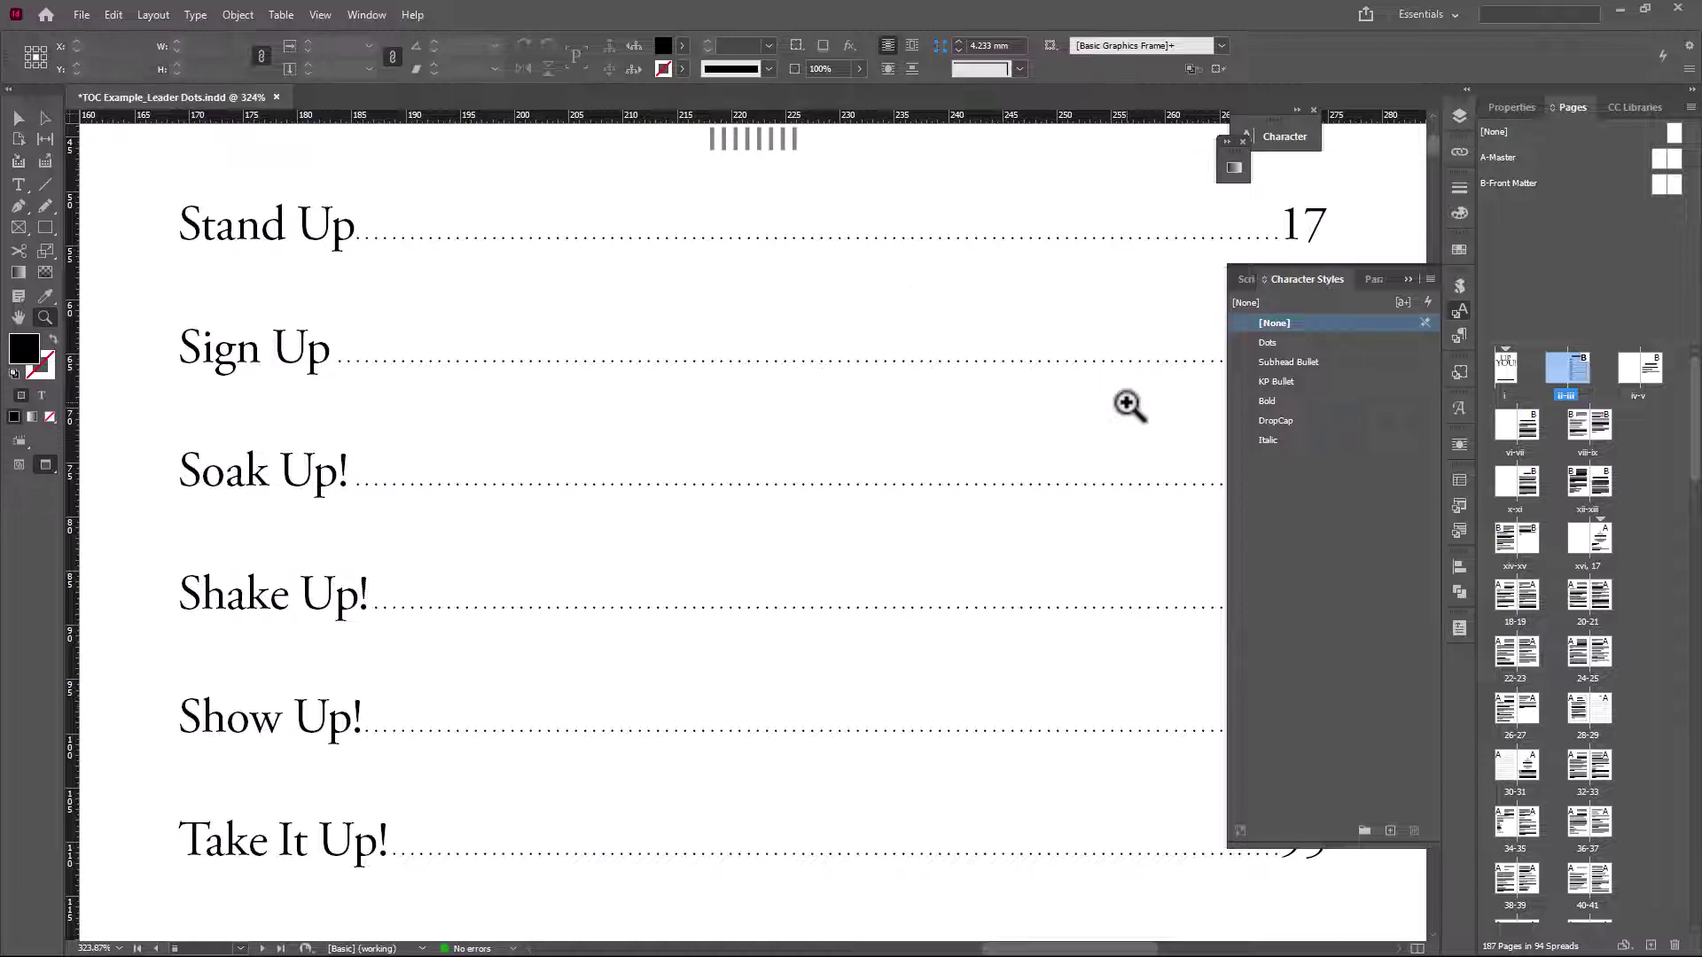